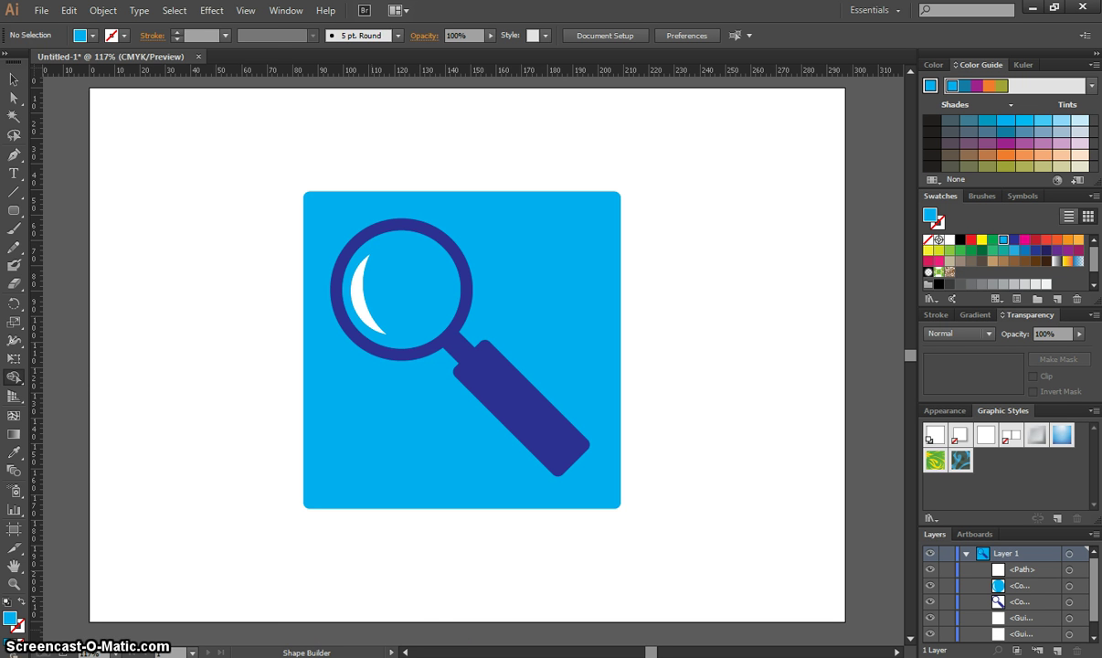
# Set up a Print document 'Magnifying Glass', A4 landscape 297 × 210 mm with 3 mm bleed
pyautogui.click(41, 11)
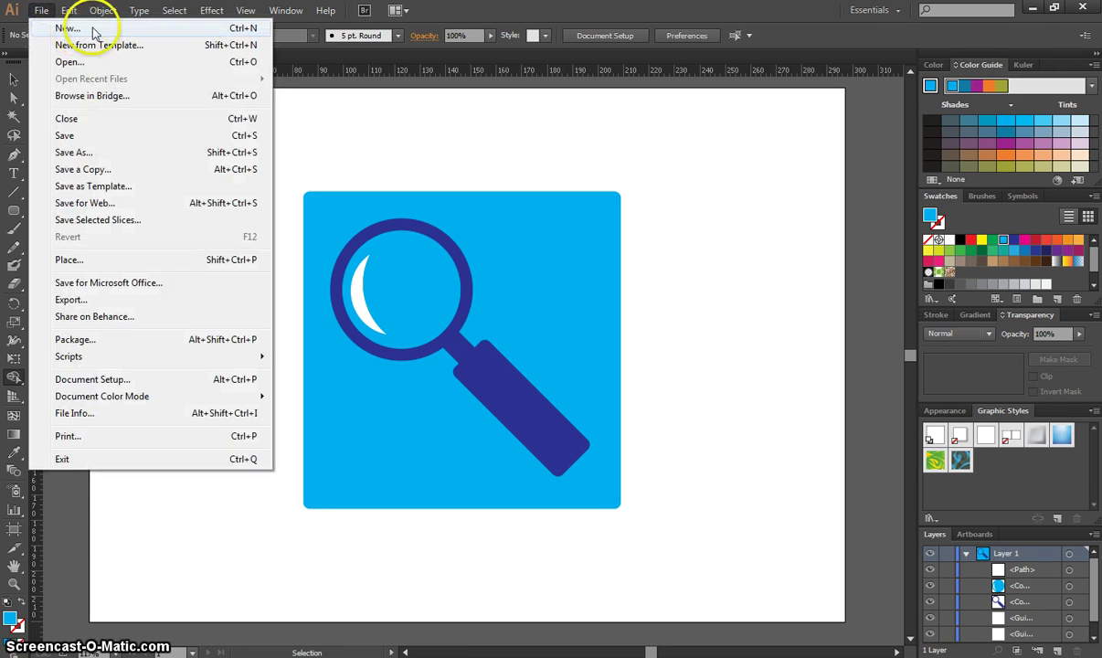
pyautogui.click(87, 28)
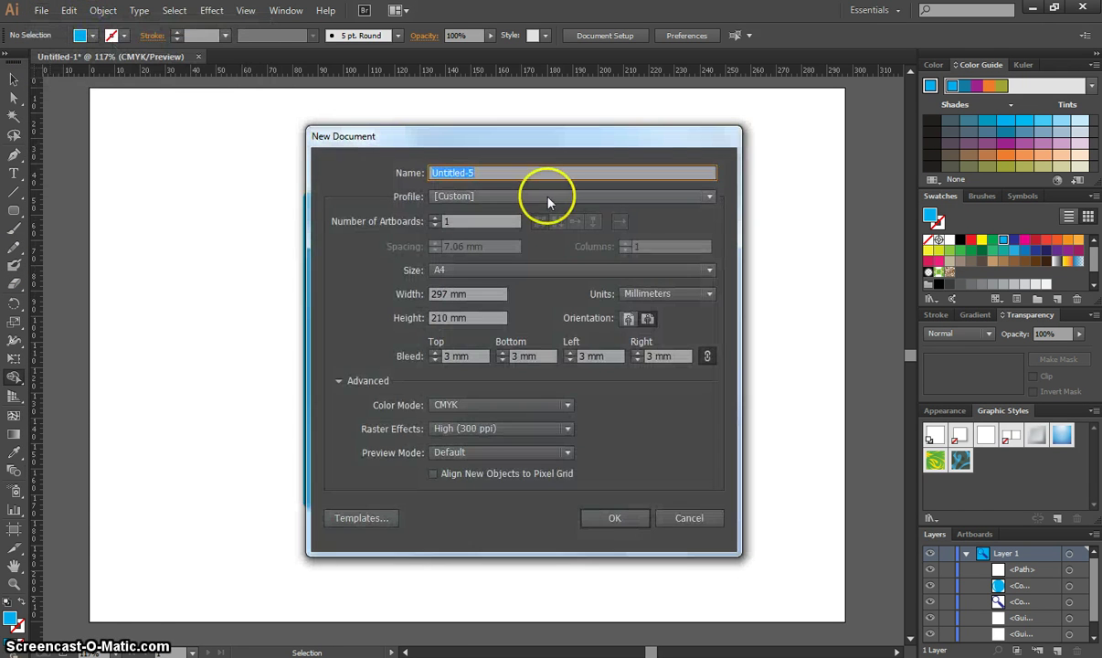
pyautogui.write('Magnifying Glass')
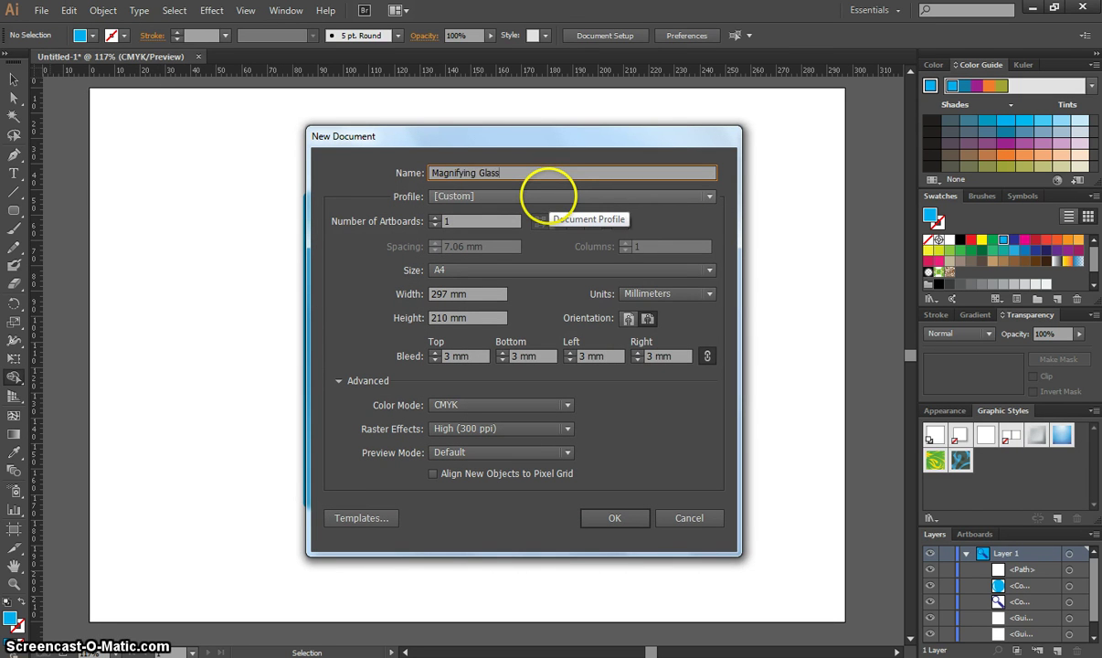
pyautogui.click(481, 195)
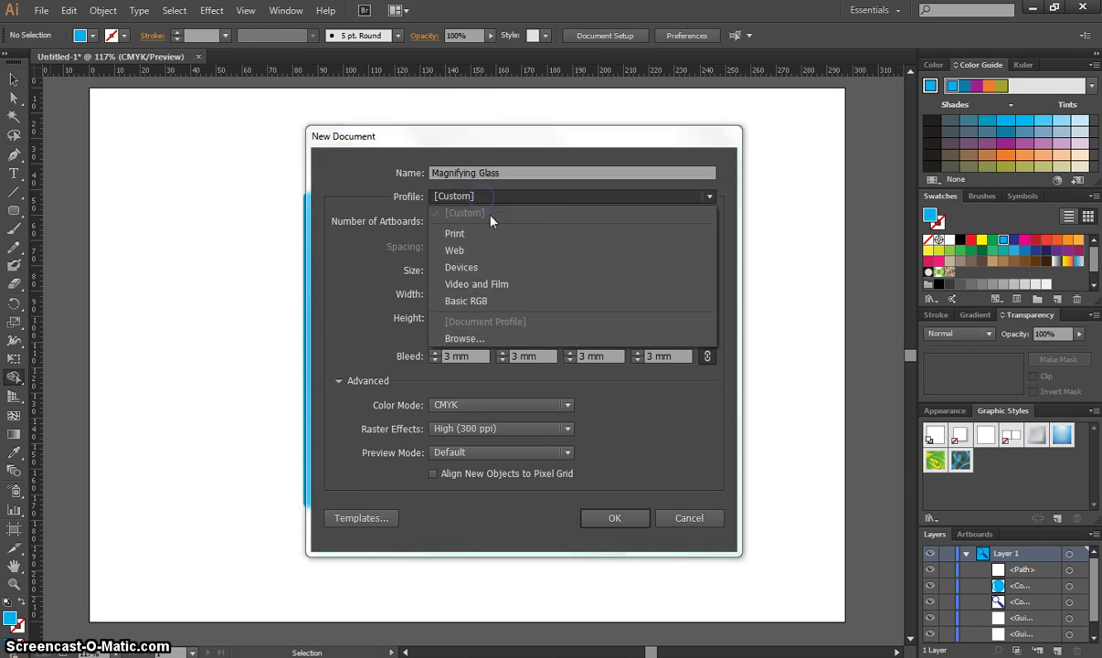
pyautogui.click(491, 234)
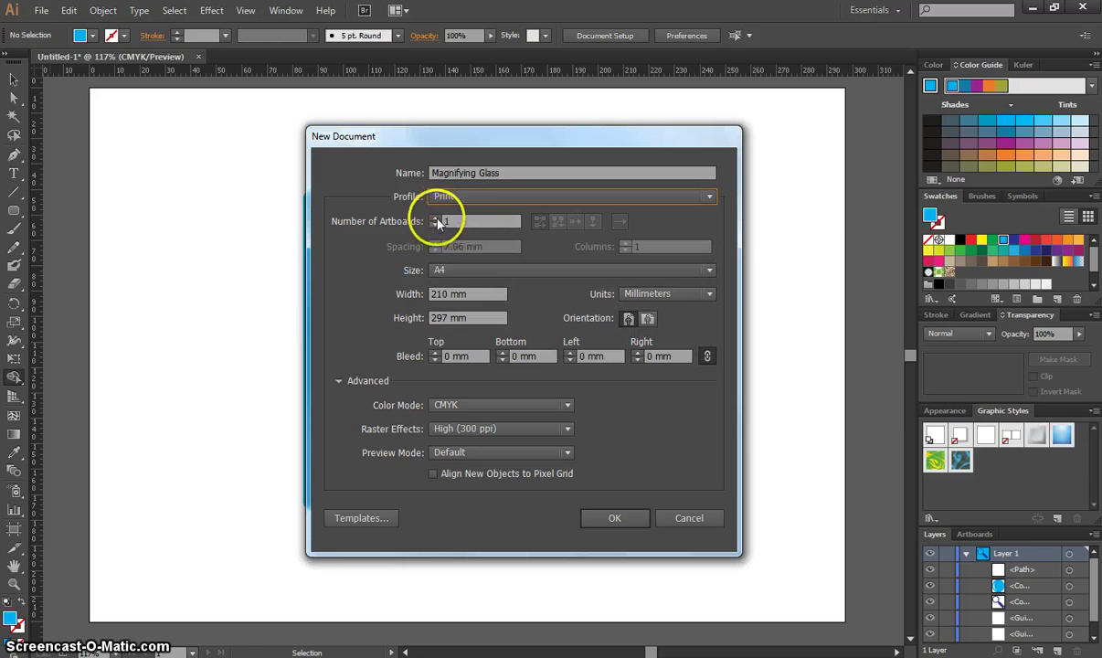
pyautogui.click(459, 268)
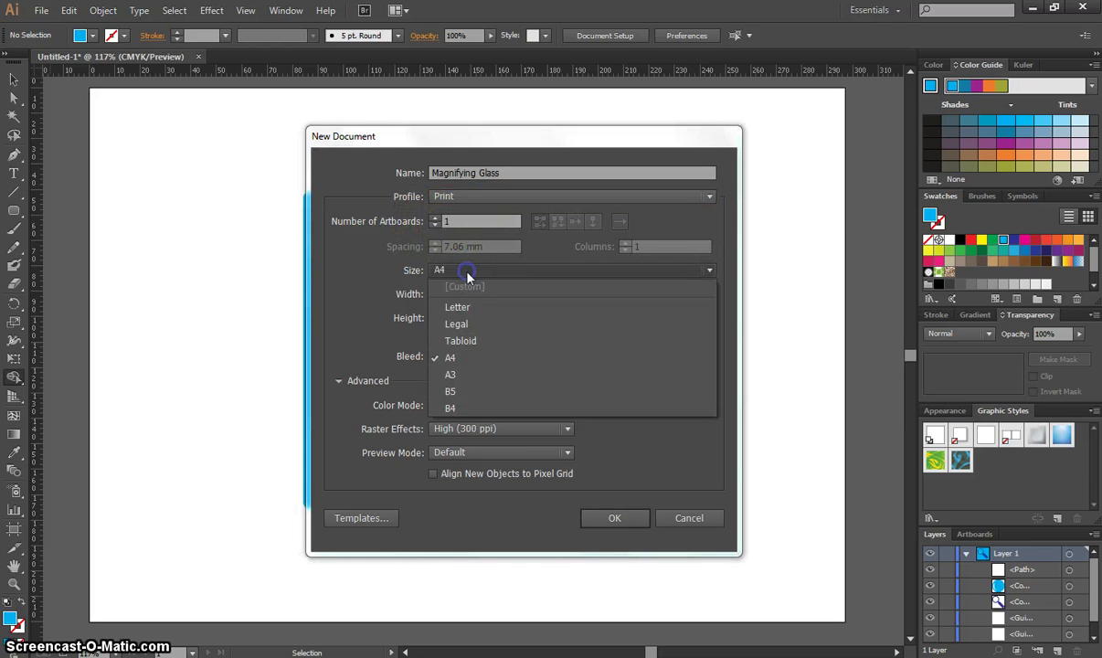
pyautogui.click(480, 354)
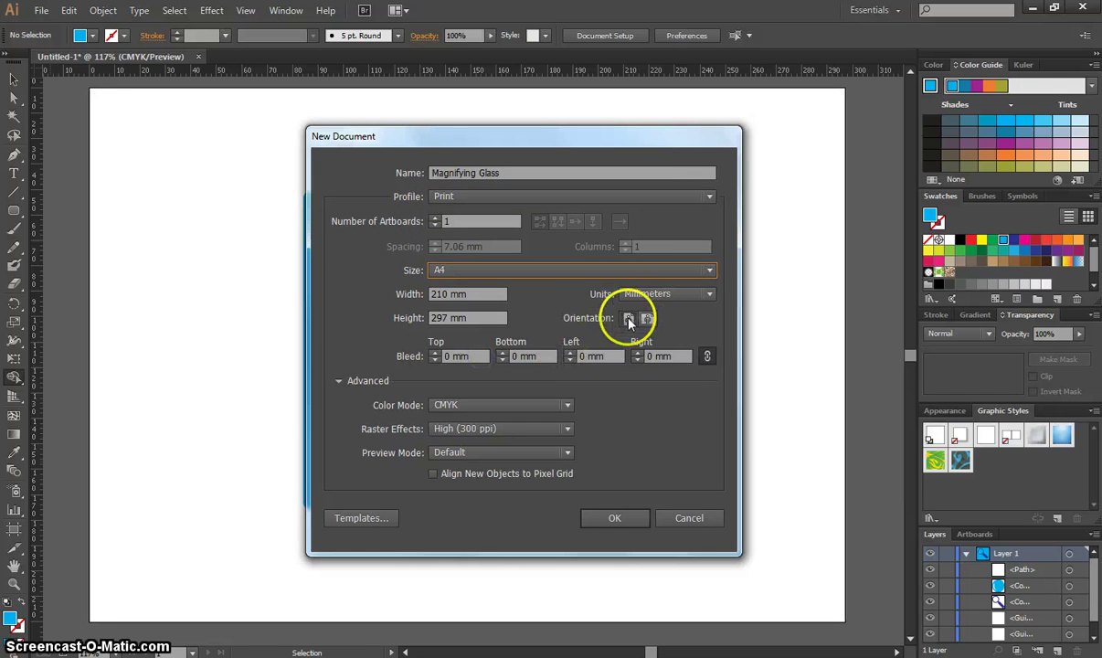
pyautogui.click(646, 319)
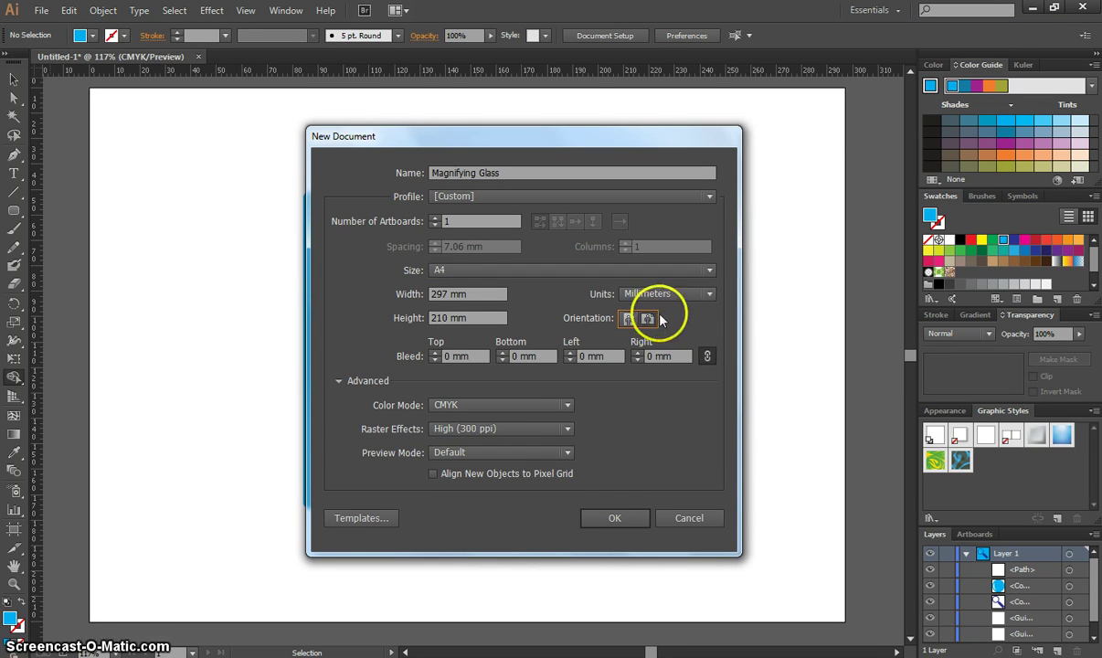
pyautogui.click(437, 356)
pyautogui.click(437, 357)
pyautogui.click(609, 518)
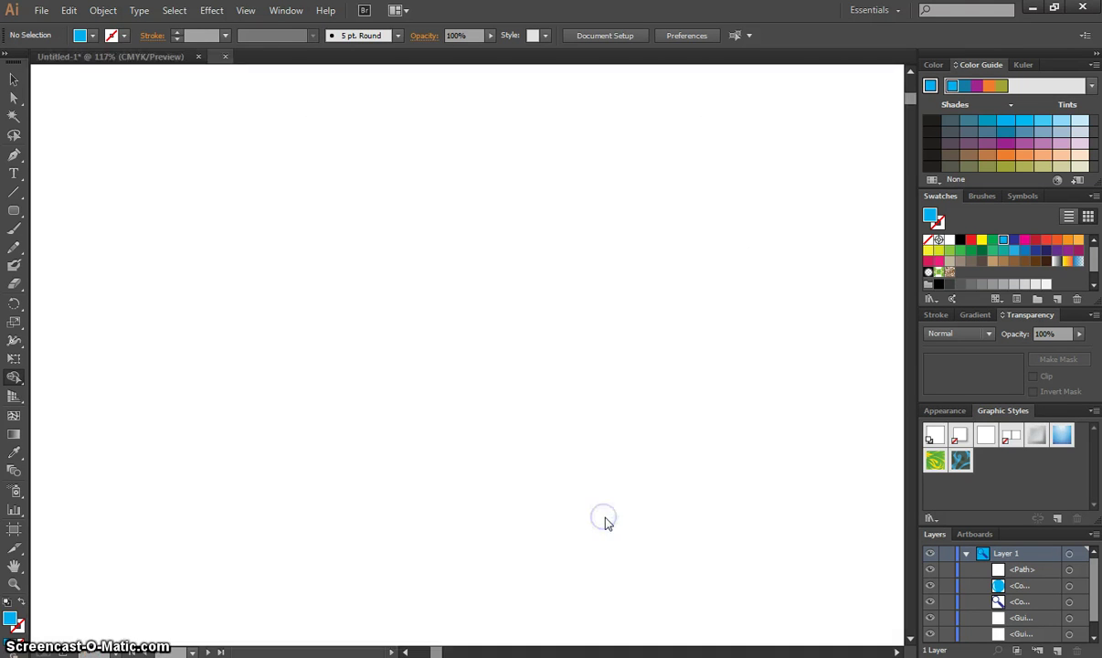
# Create the document and show millimetre rulers along its top and left edges
pyautogui.click(622, 518)
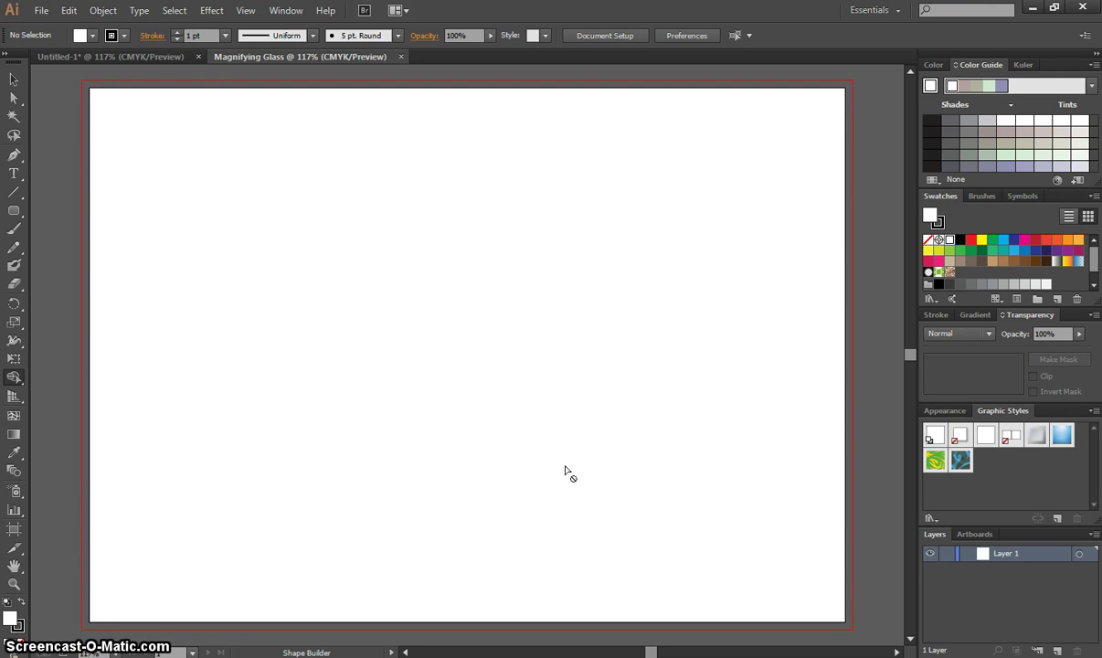
pyautogui.click(245, 12)
pyautogui.moveTo(318, 341)
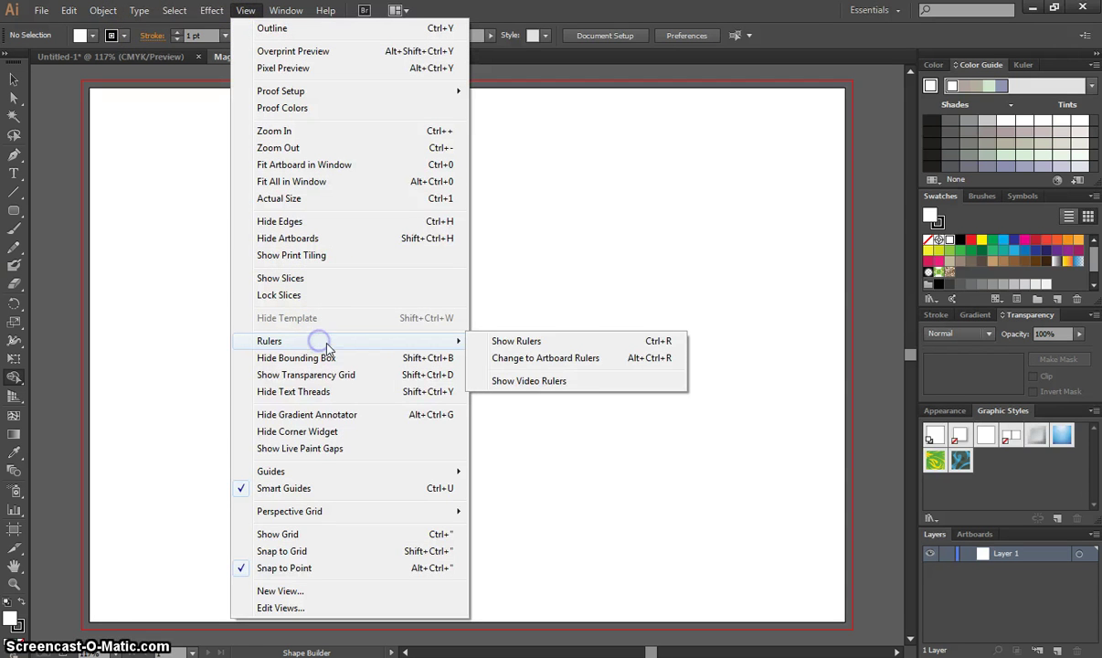
pyautogui.click(564, 346)
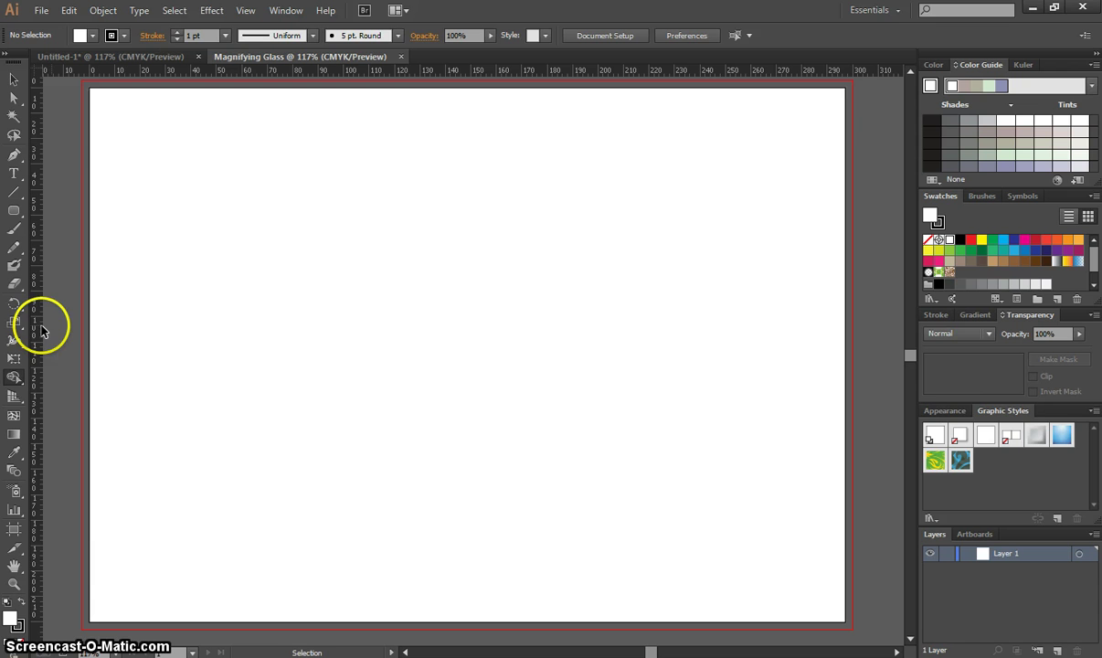
# Drag a horizontal guide from the top ruler onto the artboard
pyautogui.click(15, 80)
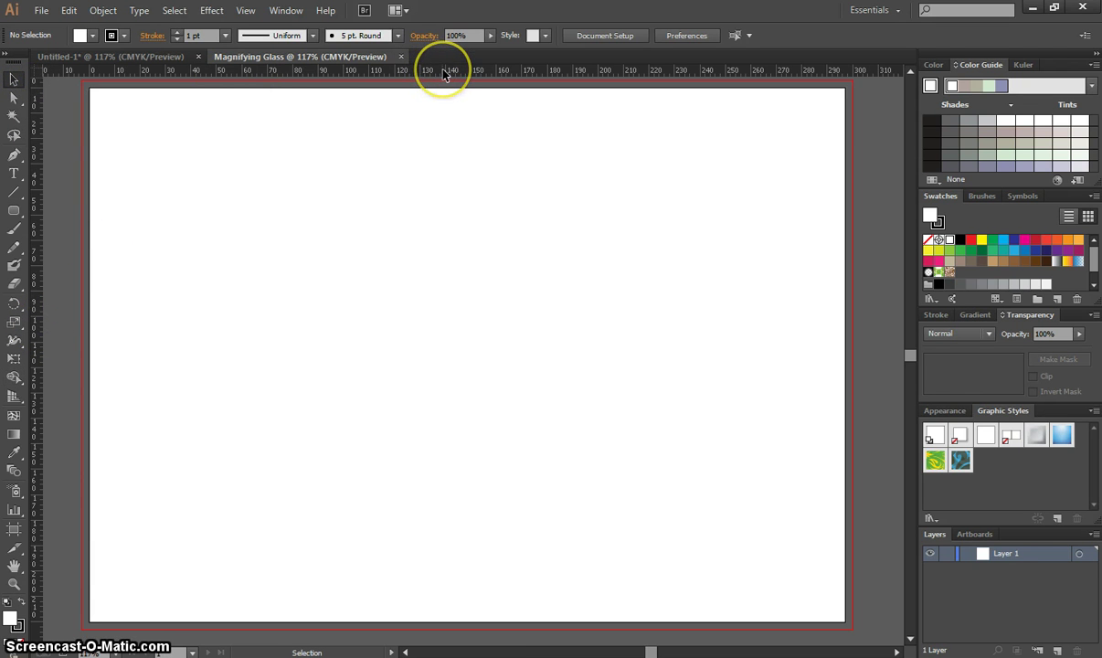
pyautogui.moveTo(444, 73); pyautogui.dragTo(505, 236)
pyautogui.click(616, 346)
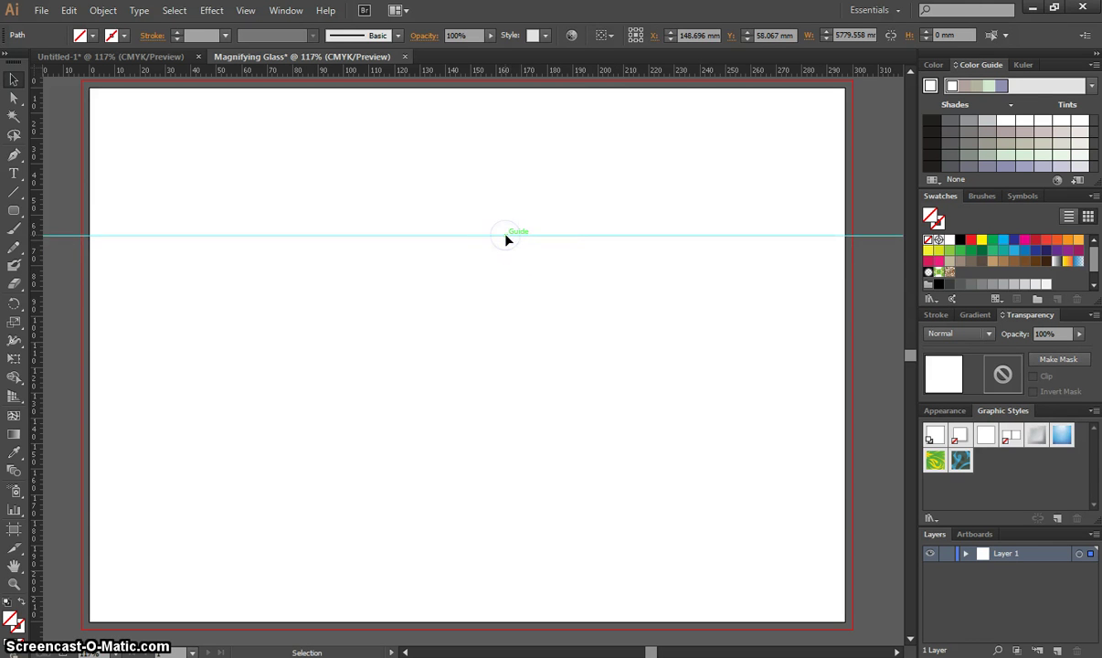
pyautogui.rightClick(503, 239)
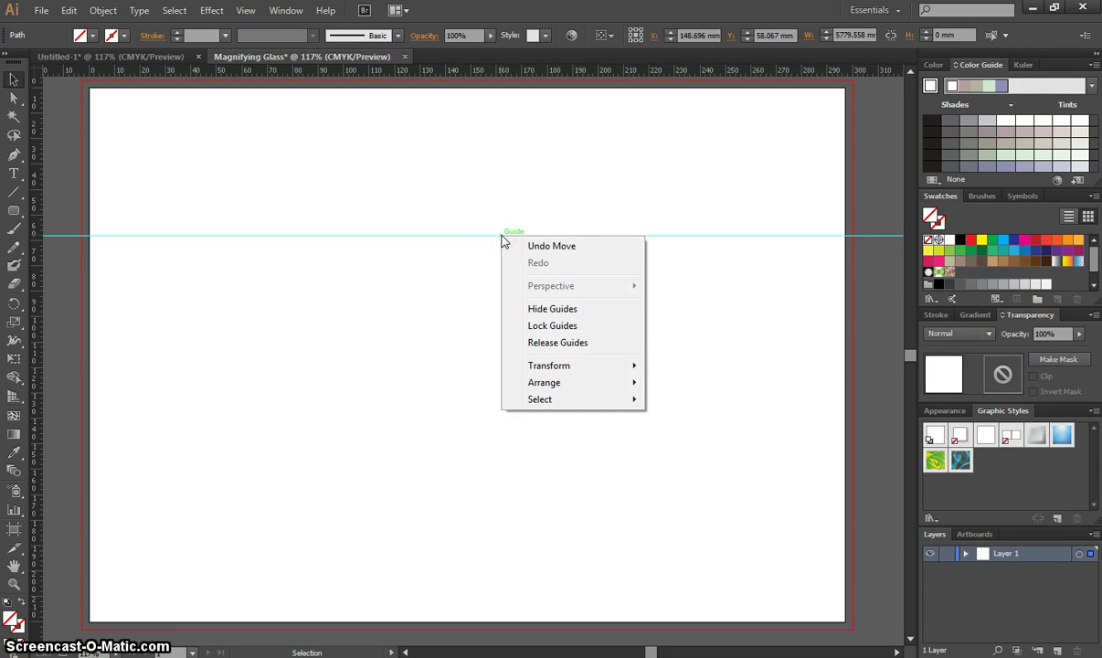
pyautogui.click(568, 348)
pyautogui.click(415, 248)
pyautogui.moveTo(441, 243); pyautogui.dragTo(443, 231)
pyautogui.click(493, 278)
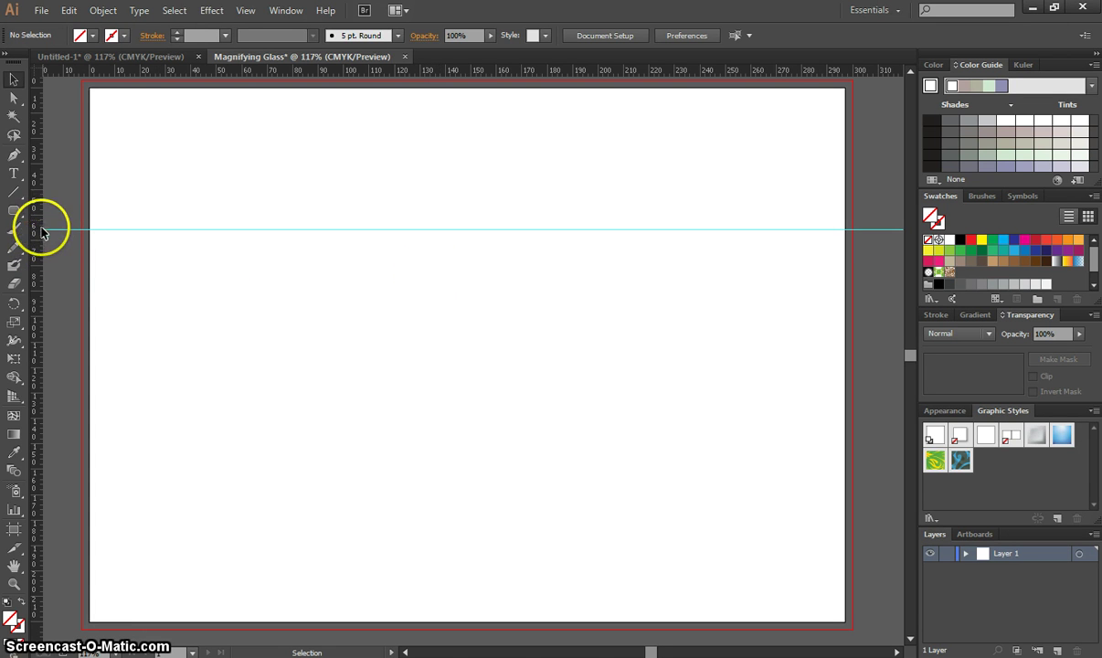
# Add a vertical guide at the artboard's middle and lower the horizontal guide to about 70 mm
pyautogui.moveTo(35, 222); pyautogui.dragTo(469, 284)
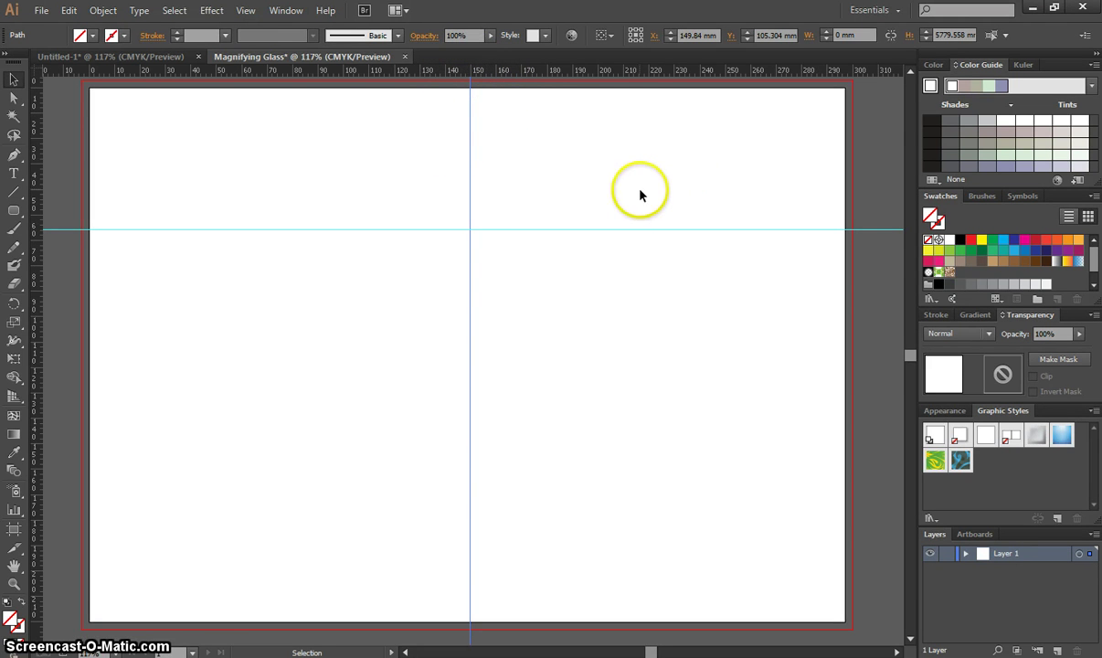
pyautogui.moveTo(504, 231); pyautogui.dragTo(509, 265)
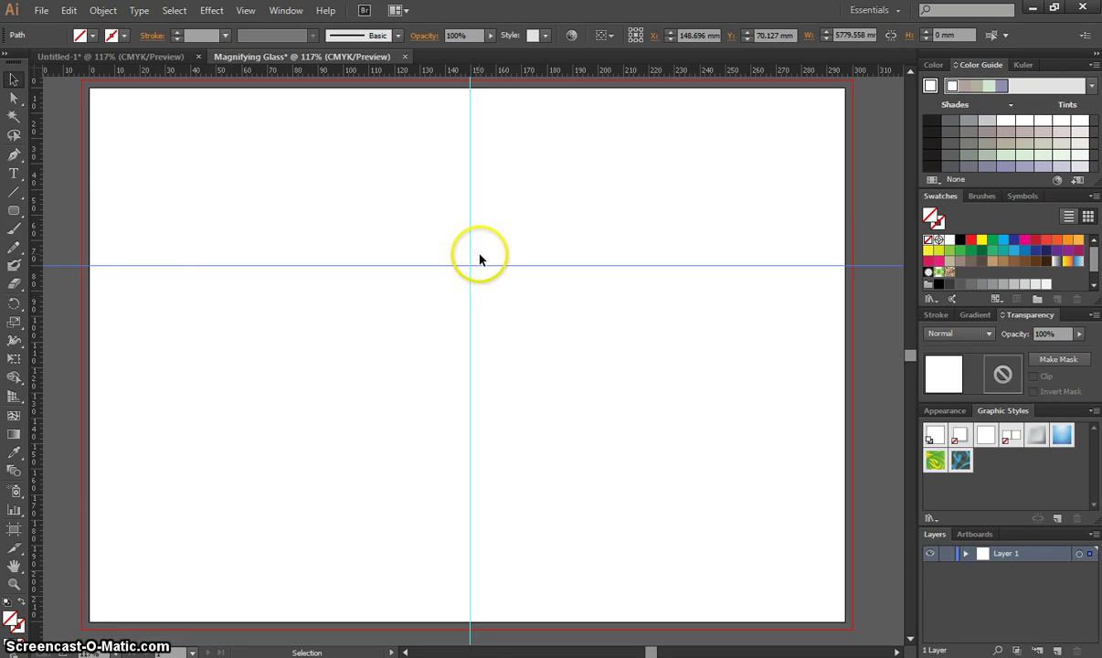
pyautogui.click(554, 348)
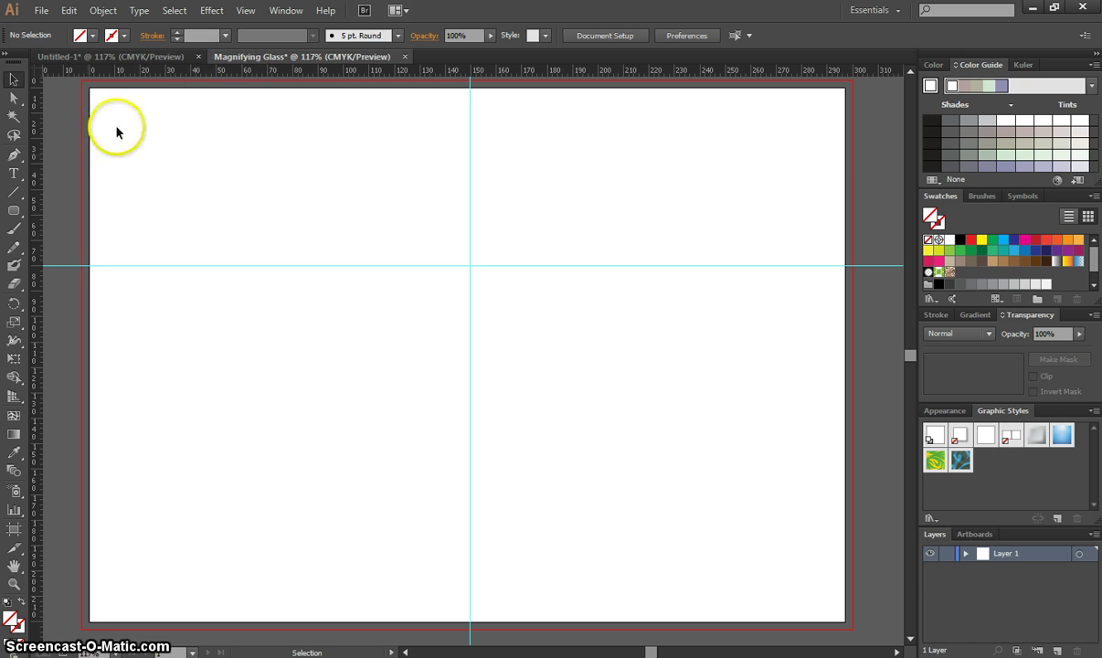
# Pick the Ellipse tool with fill set to None and a black stroke
pyautogui.click(14, 210)
pyautogui.moveTo(17, 212); pyautogui.dragTo(114, 248)
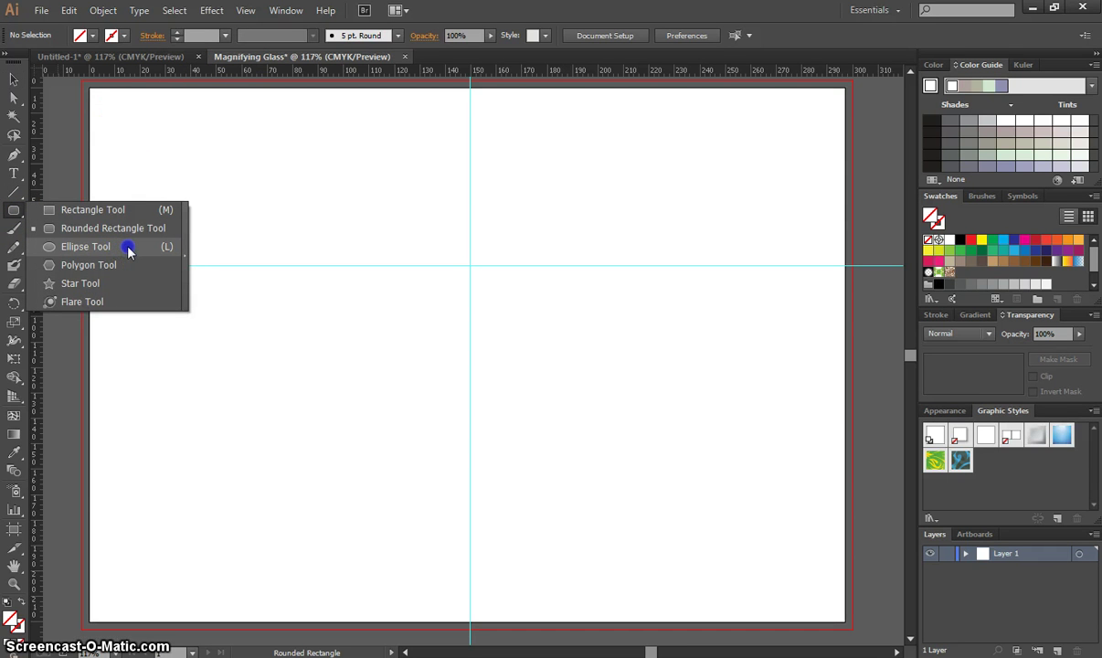
pyautogui.moveTo(128, 246); pyautogui.dragTo(129, 246)
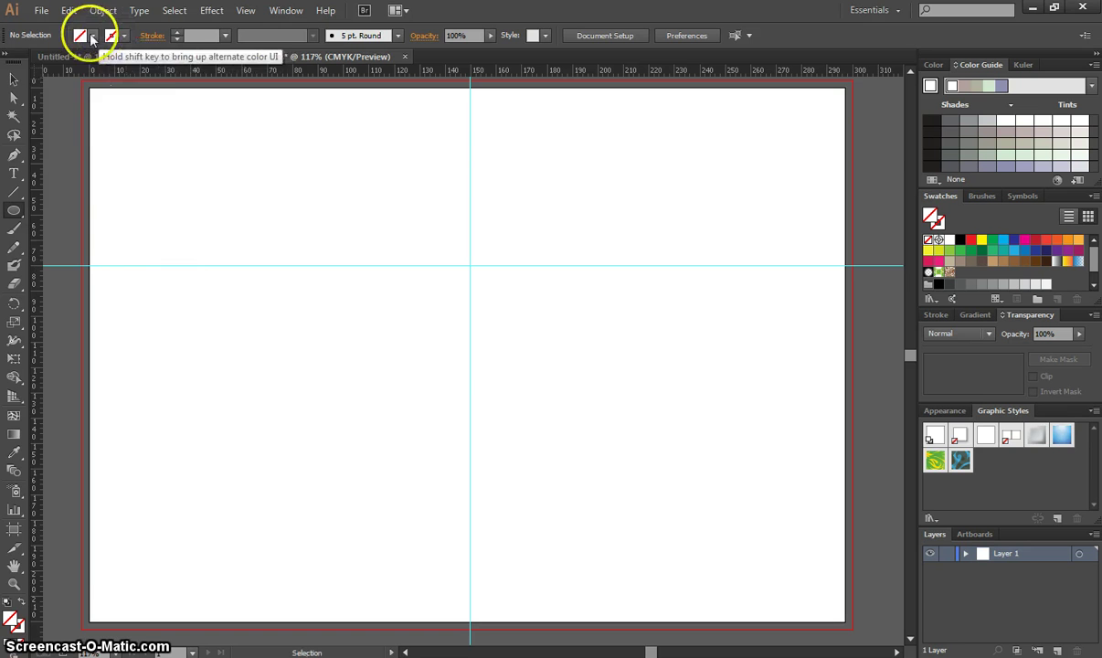
pyautogui.click(92, 36)
pyautogui.click(8, 61)
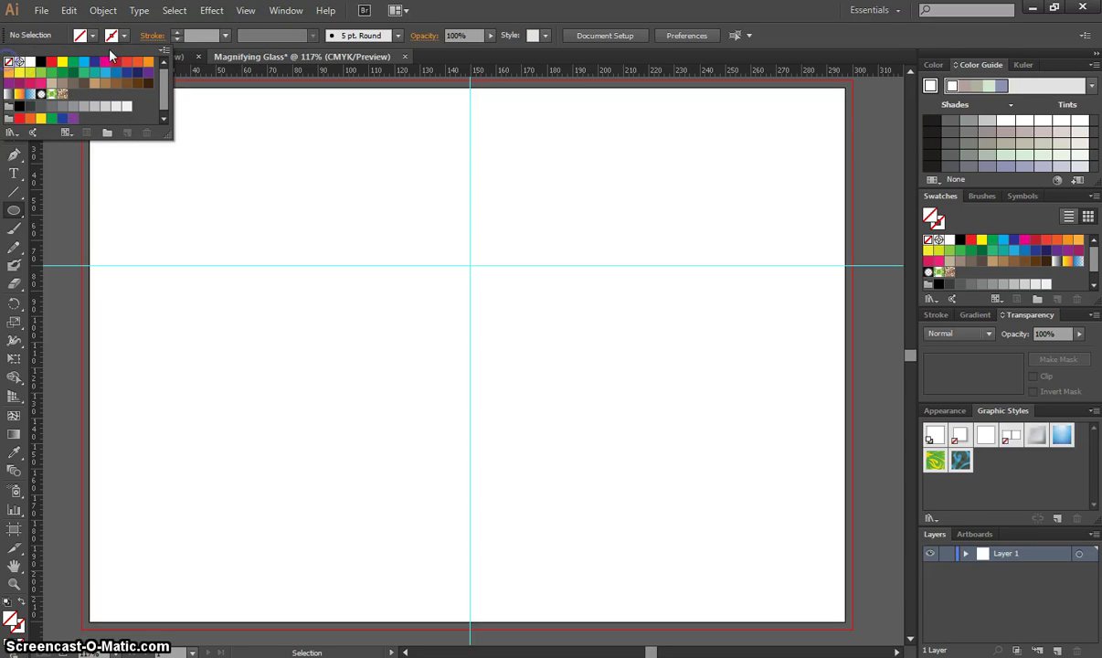
pyautogui.click(125, 36)
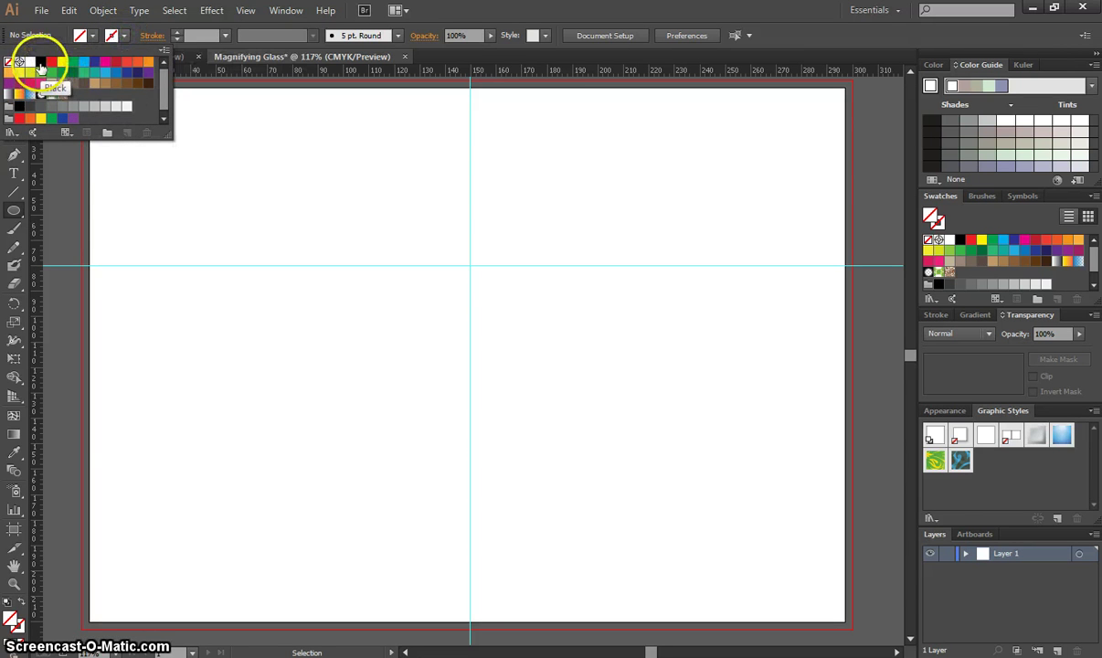
pyautogui.click(40, 61)
pyautogui.click(124, 37)
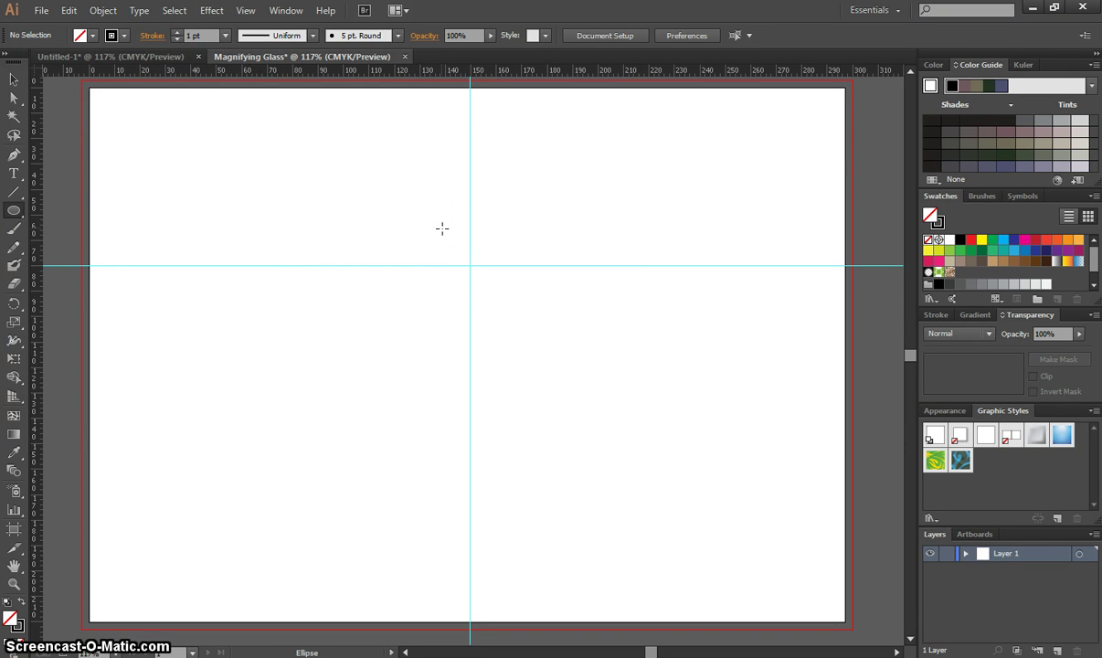
# Draw concentric circles about 58.5 mm and 70.6 mm wide centred on the guide crossing
pyautogui.click(174, 56)
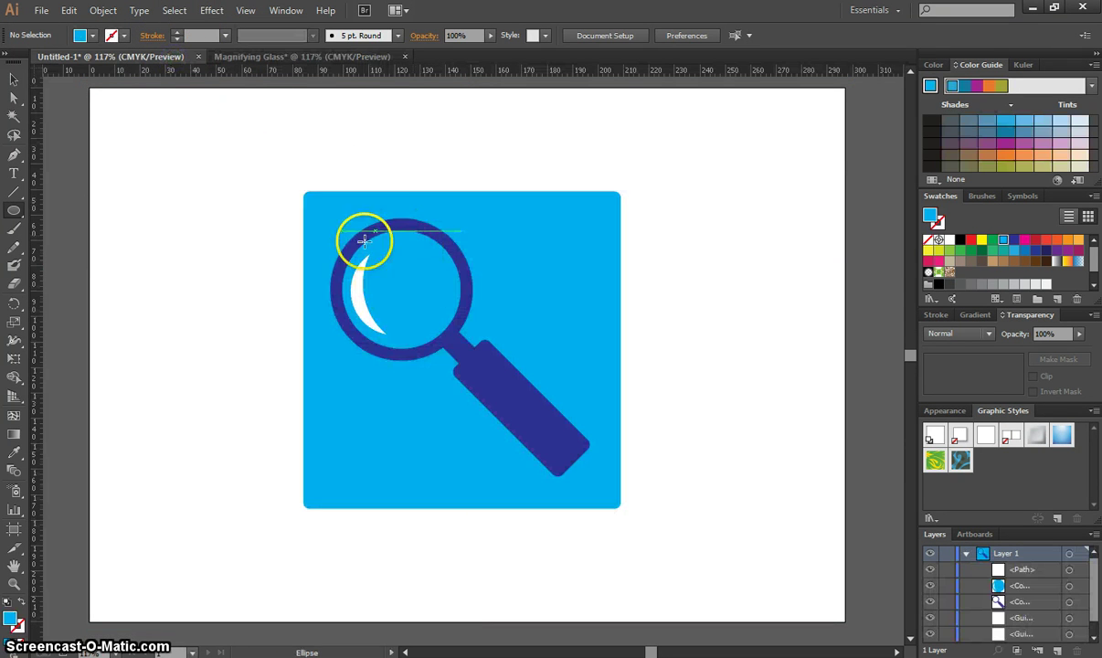
pyautogui.click(279, 58)
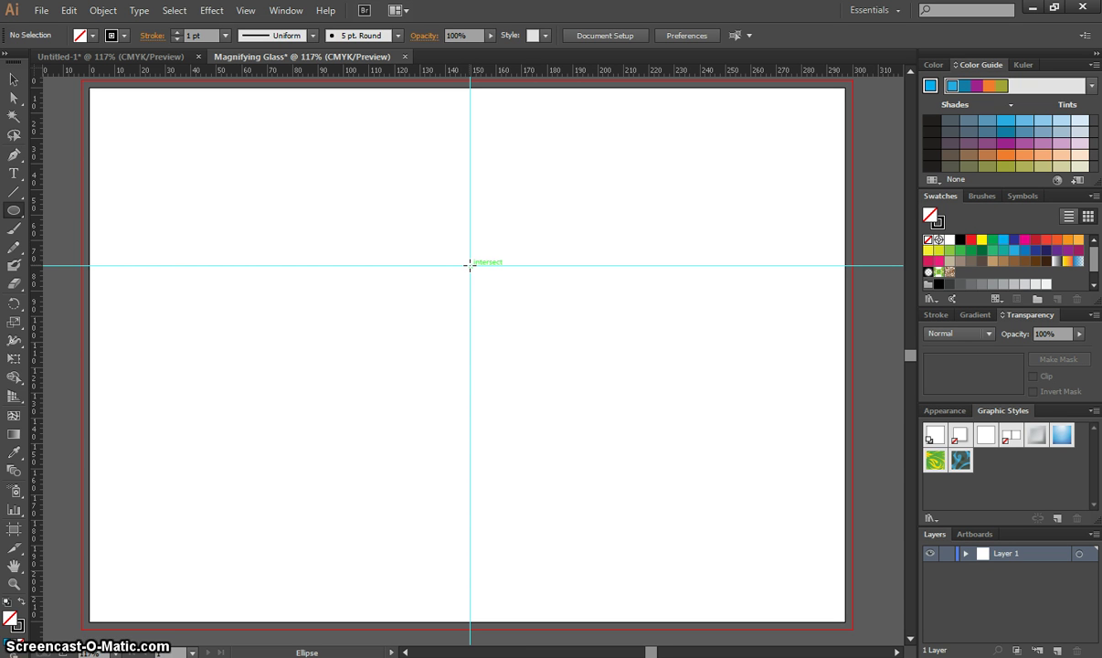
pyautogui.moveTo(469, 265); pyautogui.dragTo(544, 338)
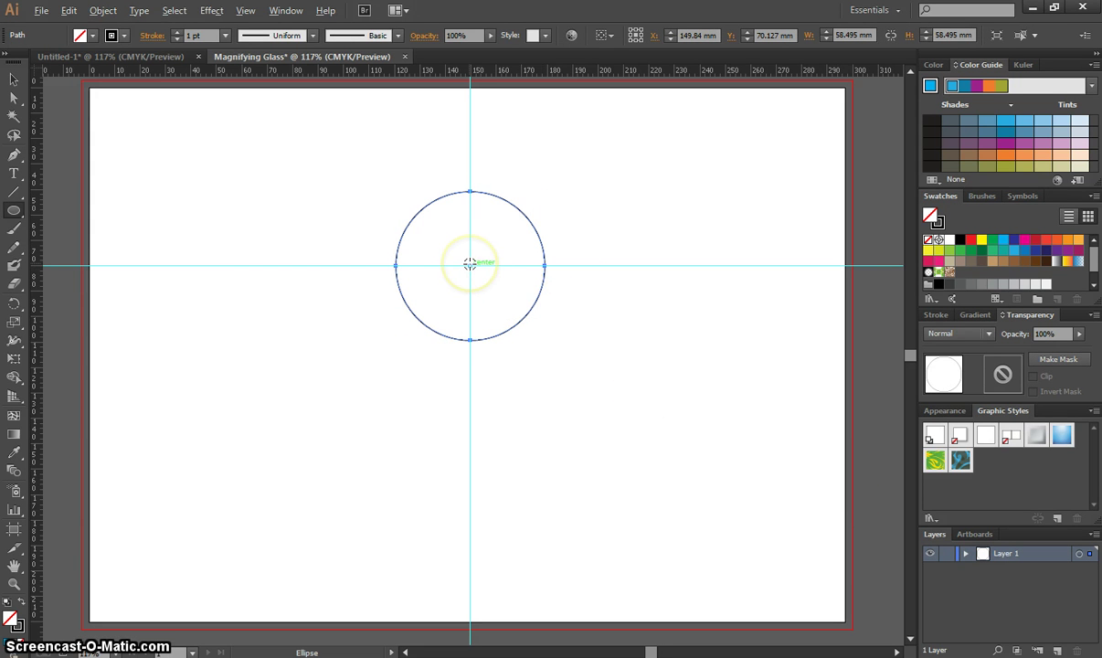
pyautogui.moveTo(469, 264); pyautogui.dragTo(560, 347)
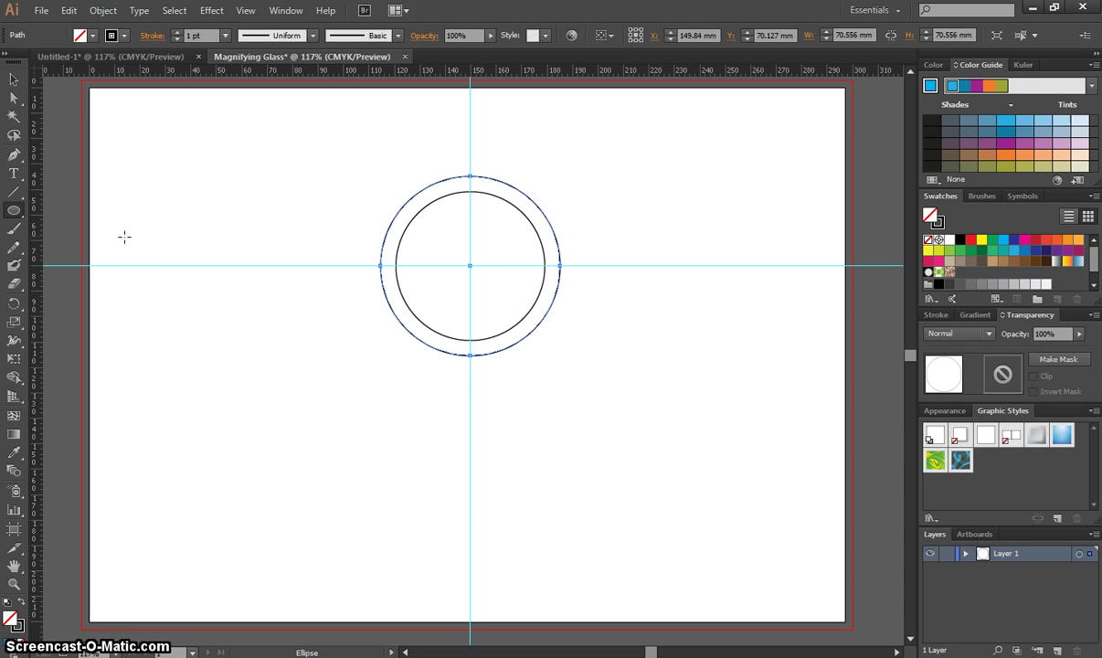
# Draw a narrow 14.5 × 59 mm rounded rectangle, nudged up to overlap the ring's bottom
pyautogui.click(16, 211)
pyautogui.moveTo(24, 213); pyautogui.dragTo(98, 232)
pyautogui.moveTo(470, 405); pyautogui.dragTo(489, 481)
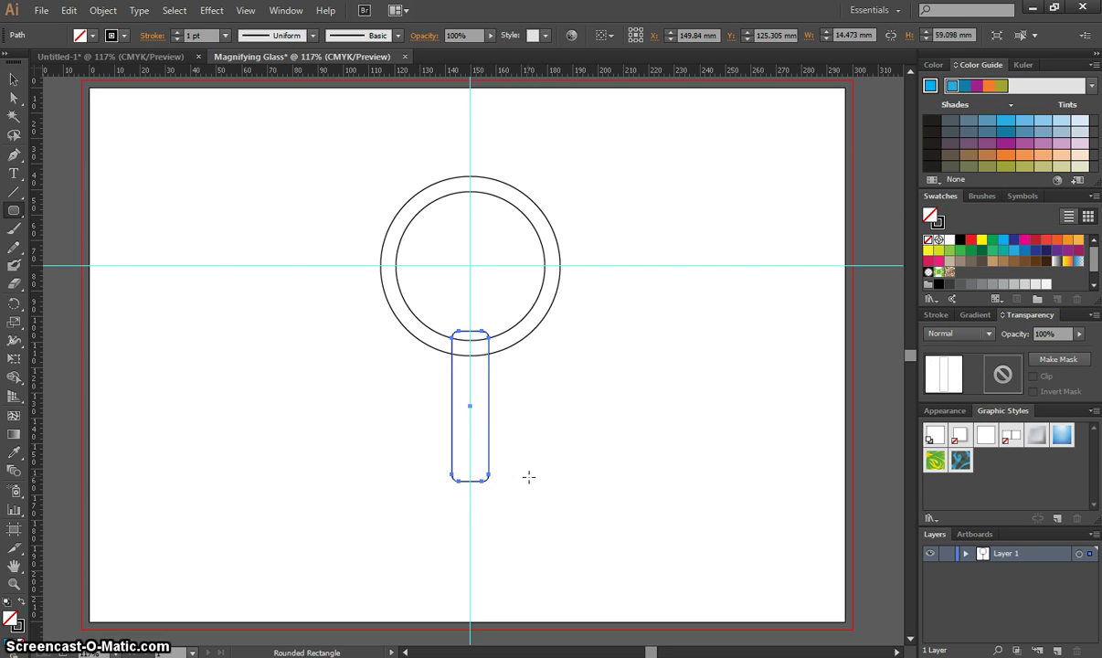
pyautogui.hotkey('shift', 'Up')
pyautogui.hotkey('shift', 'Up')
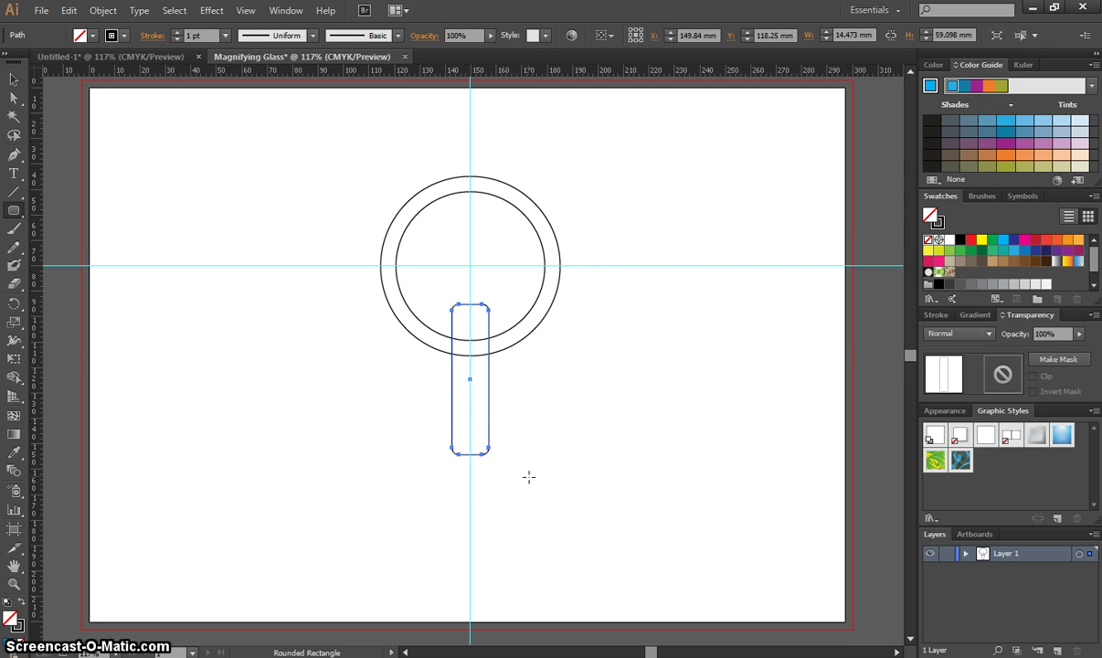
pyautogui.hotkey('shift', 'Up')
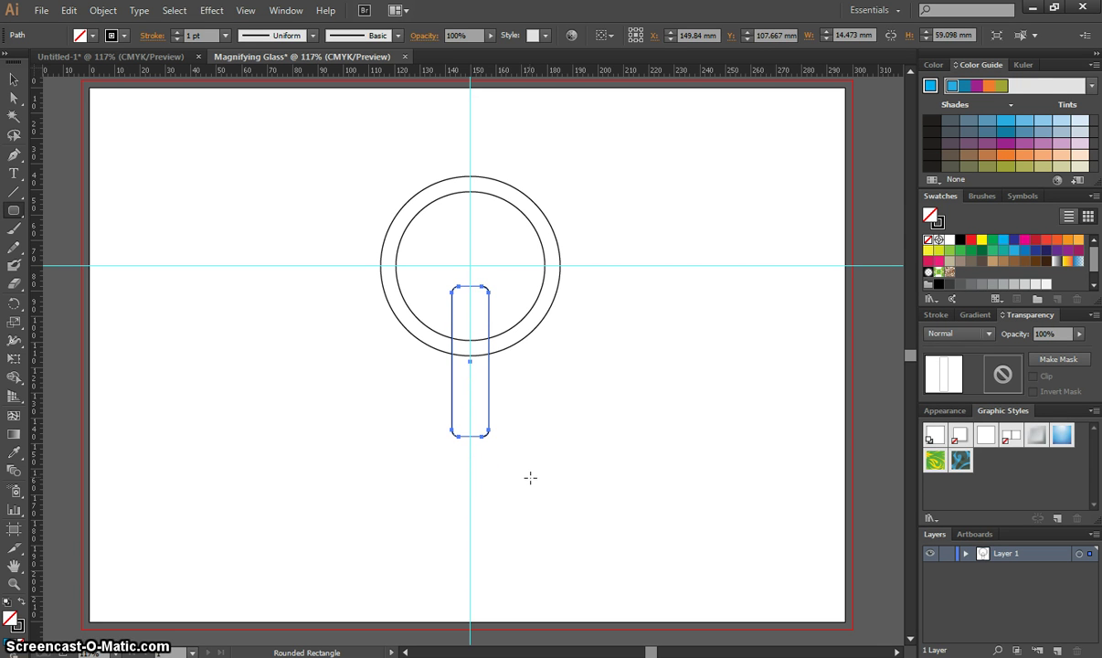
pyautogui.hotkey('shift', 'Up')
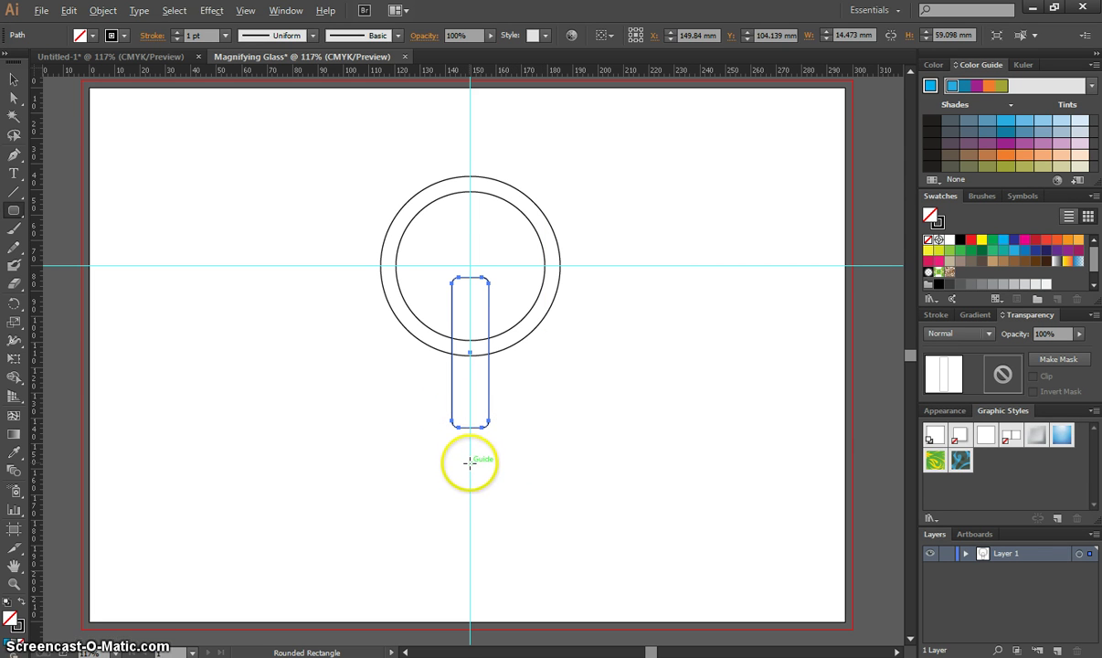
# Add a wider 23.5 × 76 mm centred rounded-rectangle handle below it, then deselect
pyautogui.moveTo(470, 463); pyautogui.dragTo(500, 559)
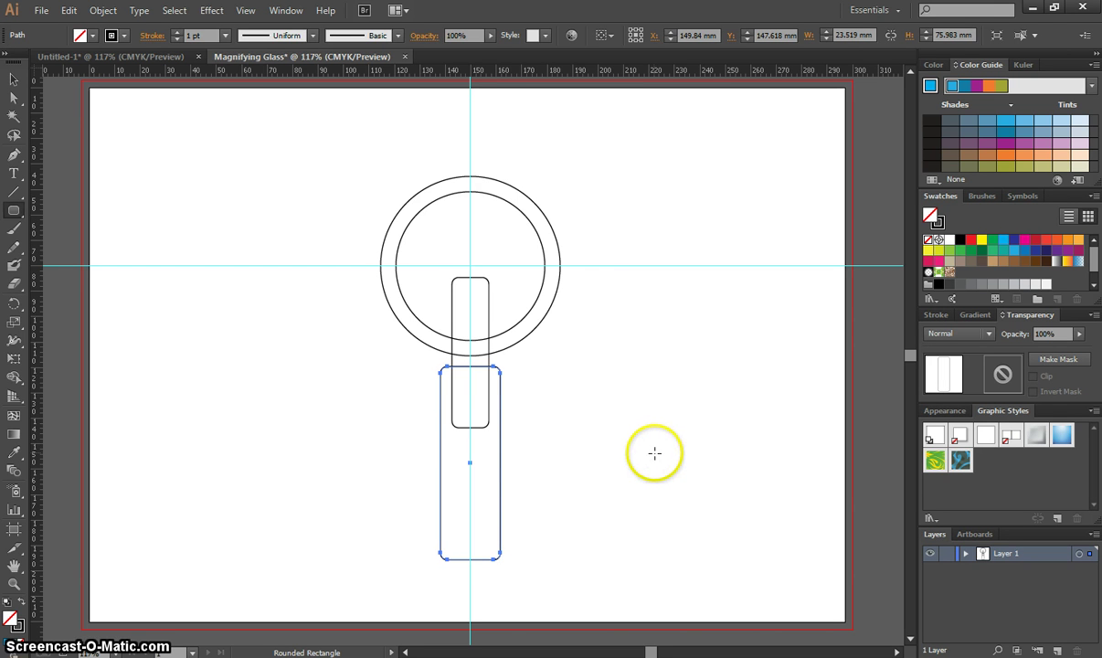
pyautogui.press('Right')
pyautogui.hotkey('ctrl', 'z')
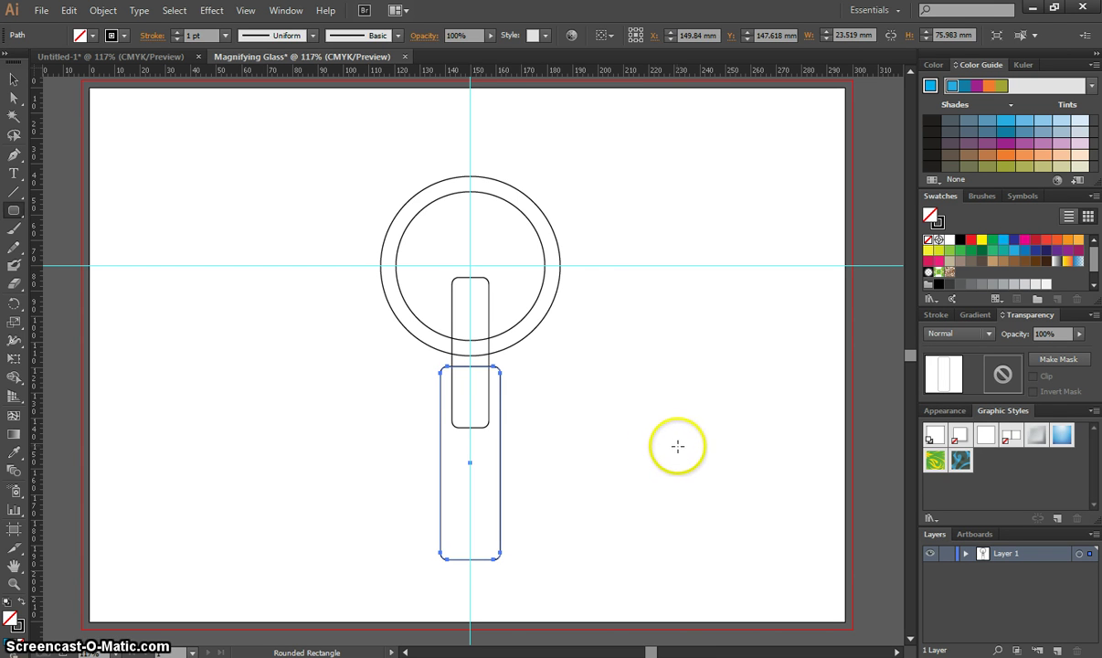
pyautogui.click(14, 80)
pyautogui.click(164, 122)
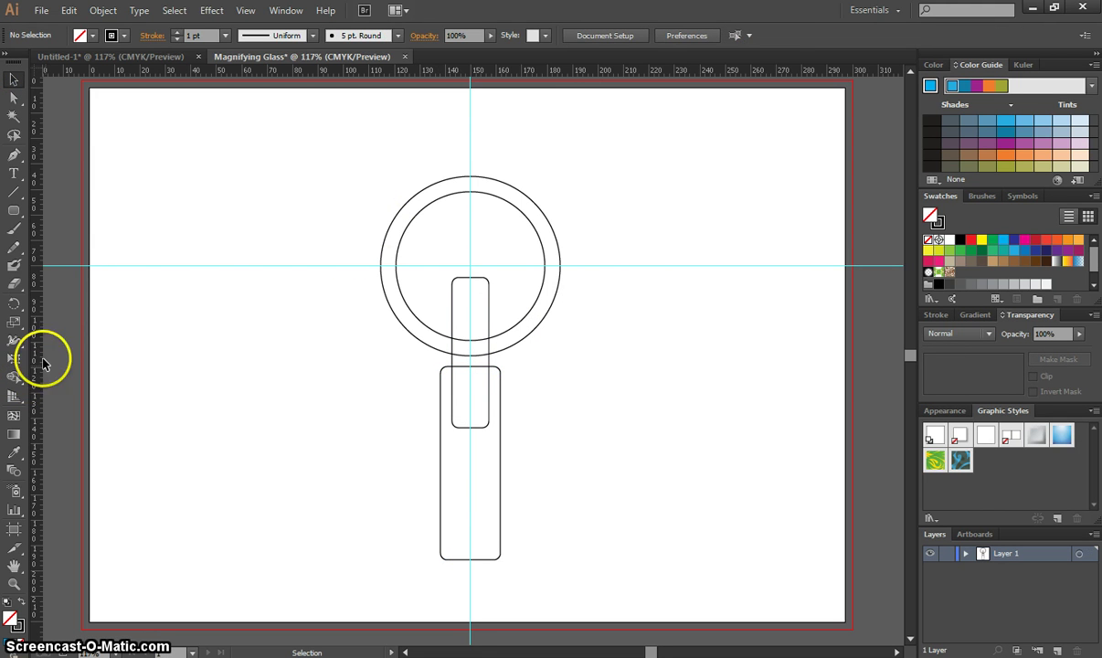
# Select all shapes and use Shape Builder to join the narrow connector into the ring band
pyautogui.click(174, 10)
pyautogui.click(228, 34)
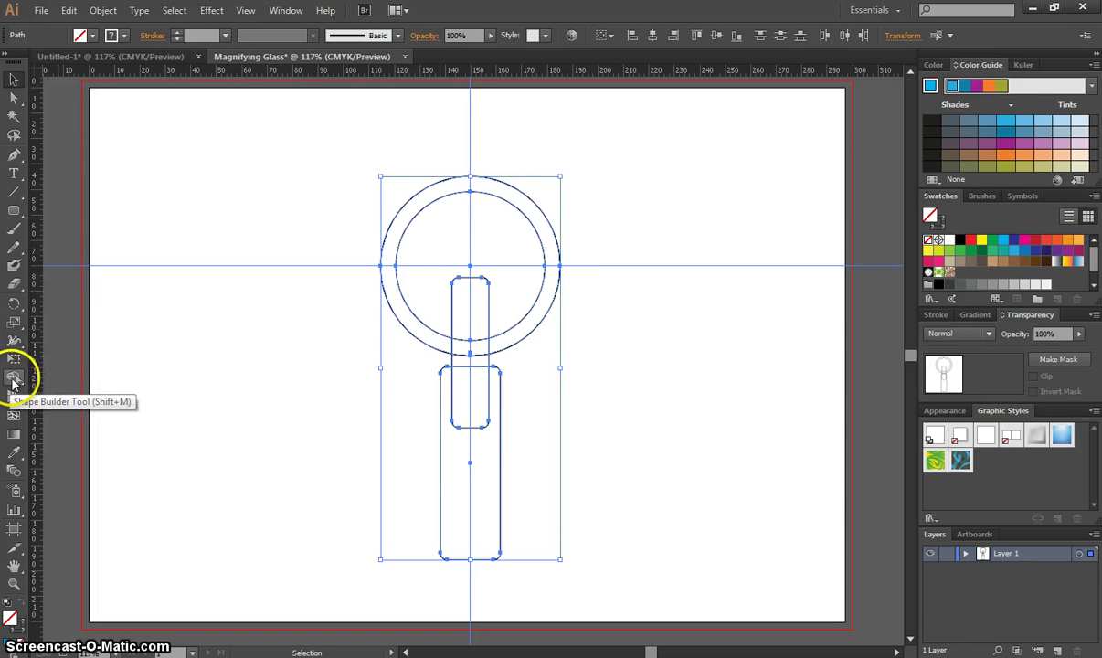
pyautogui.click(13, 378)
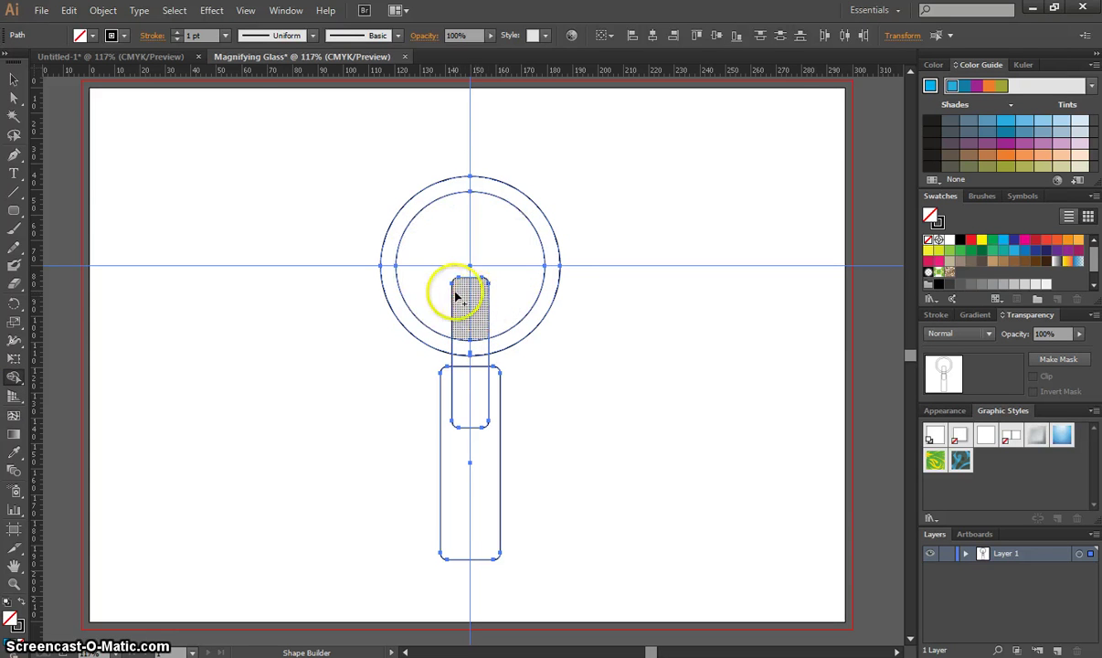
pyautogui.click(510, 245)
pyautogui.moveTo(494, 272); pyautogui.dragTo(475, 299)
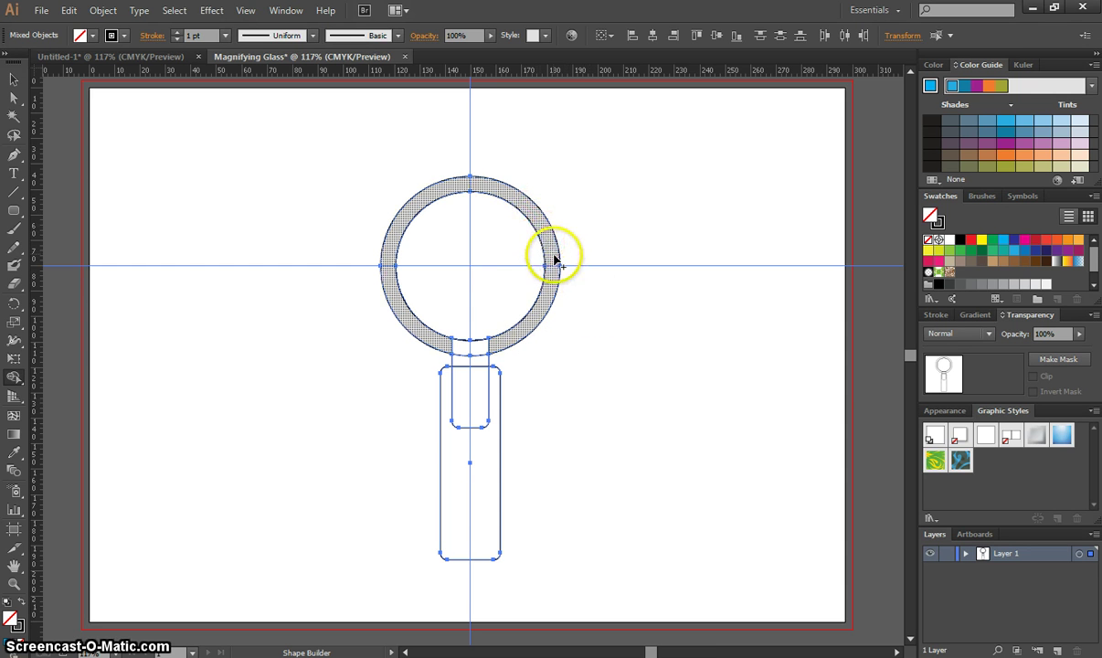
pyautogui.click(474, 349)
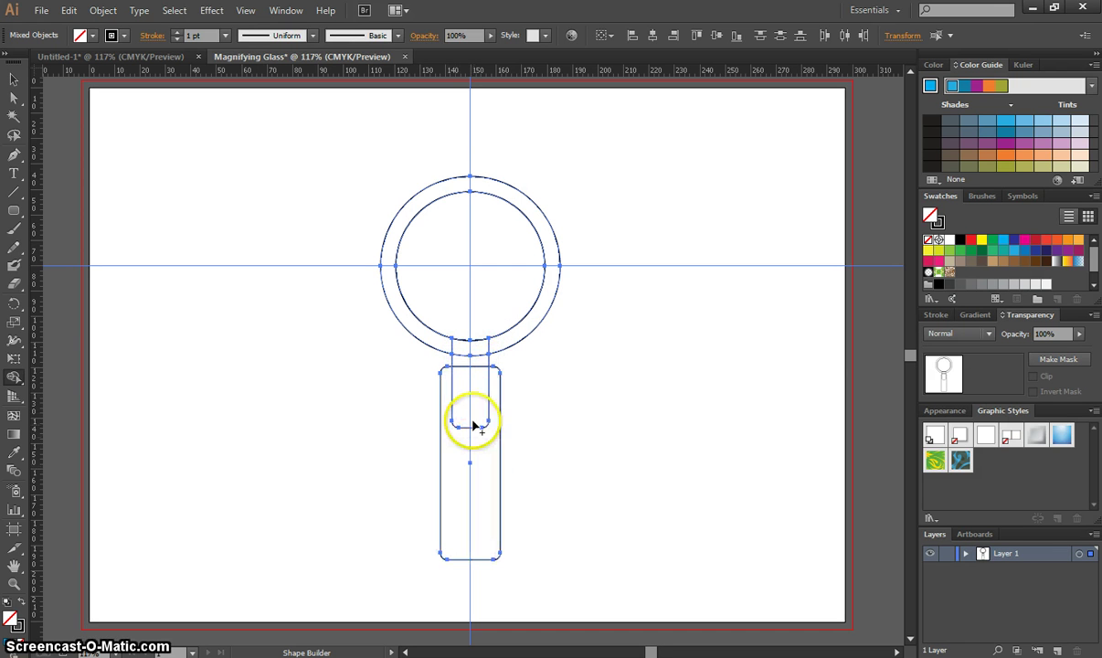
pyautogui.moveTo(469, 352)
pyautogui.mouseDown()
pyautogui.moveTo(458, 334)
pyautogui.moveTo(466, 352)
pyautogui.mouseUp()
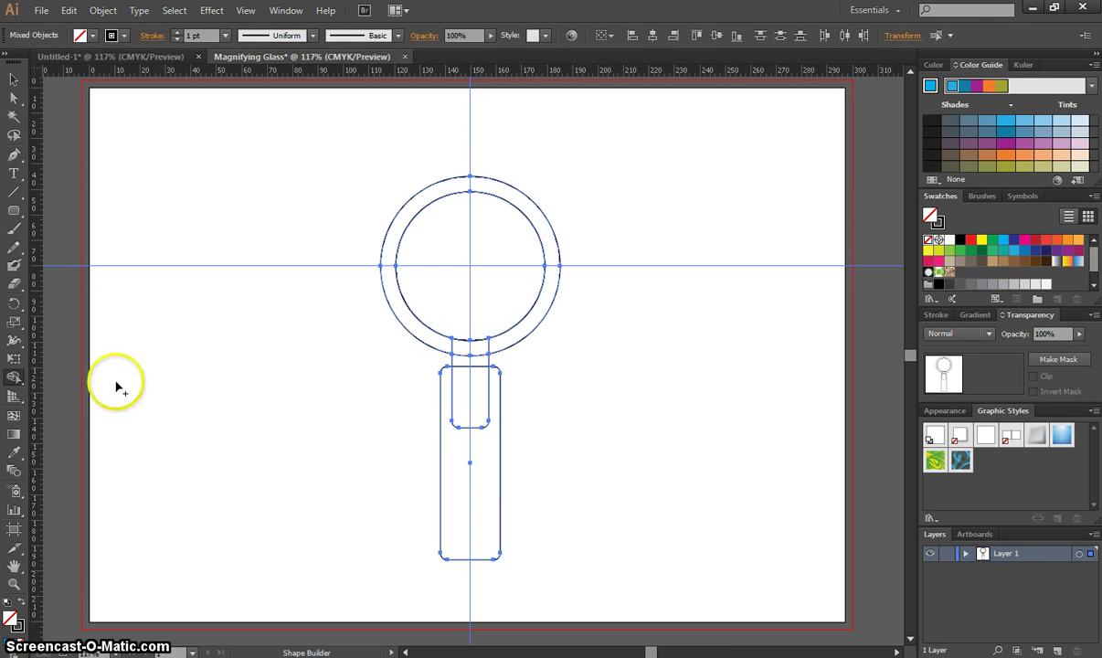
# Merge the handle and ring into one continuous magnifier outline
pyautogui.click(15, 379)
pyautogui.moveTo(563, 510); pyautogui.dragTo(406, 345)
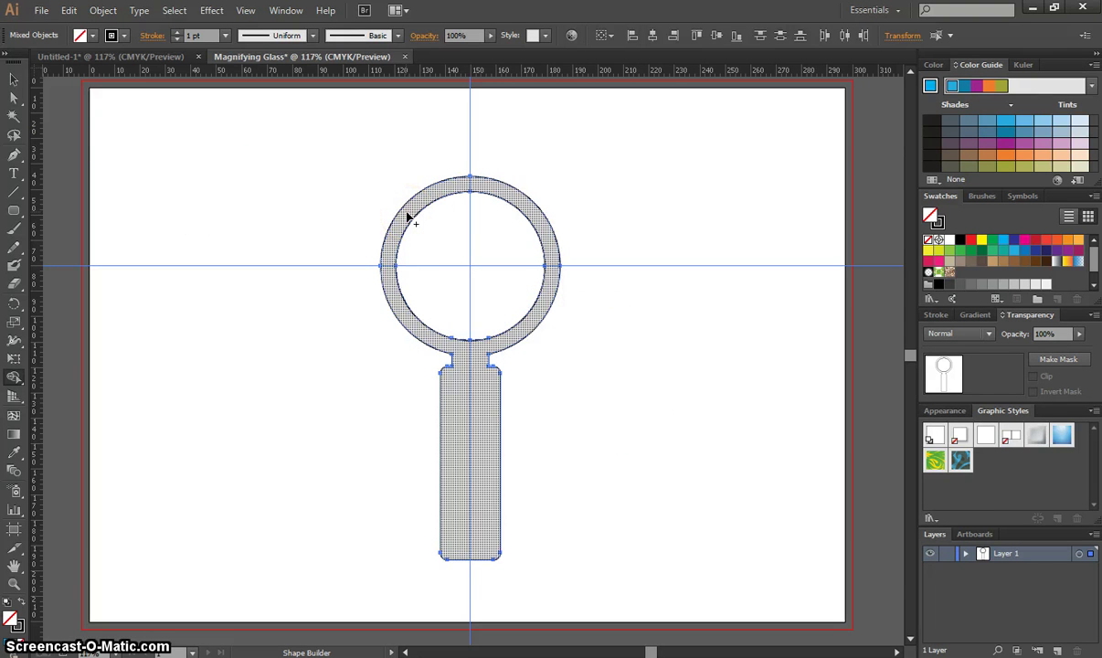
pyautogui.click(440, 234)
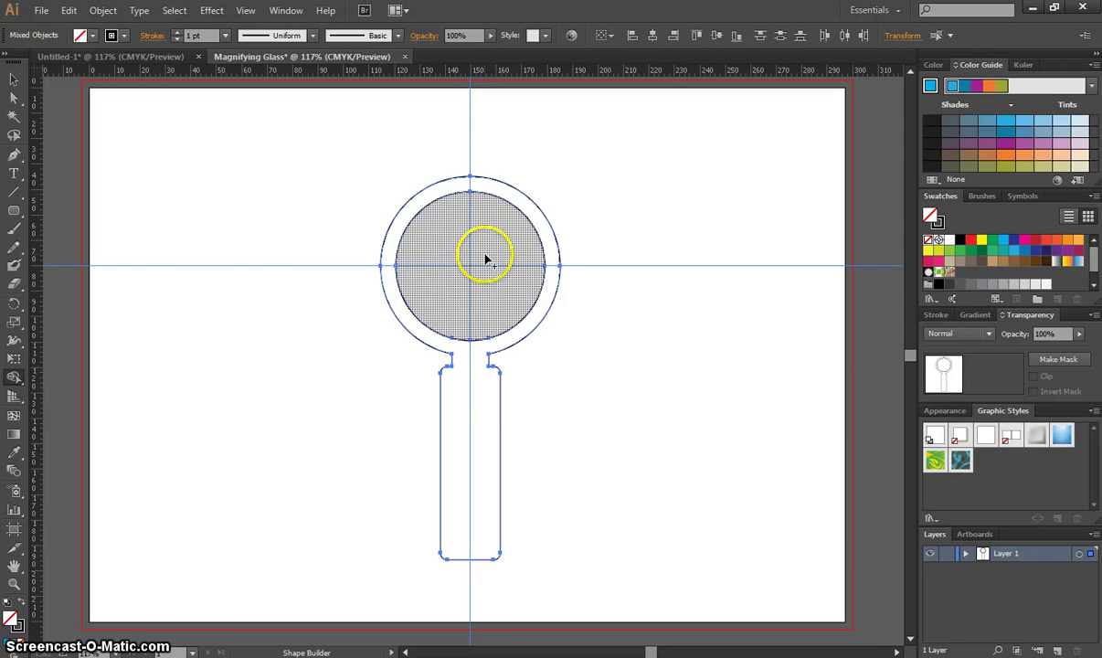
# Draw 43.6 mm and 65.13 mm circles outward from the lens centre with the Ellipse tool
pyautogui.click(20, 212)
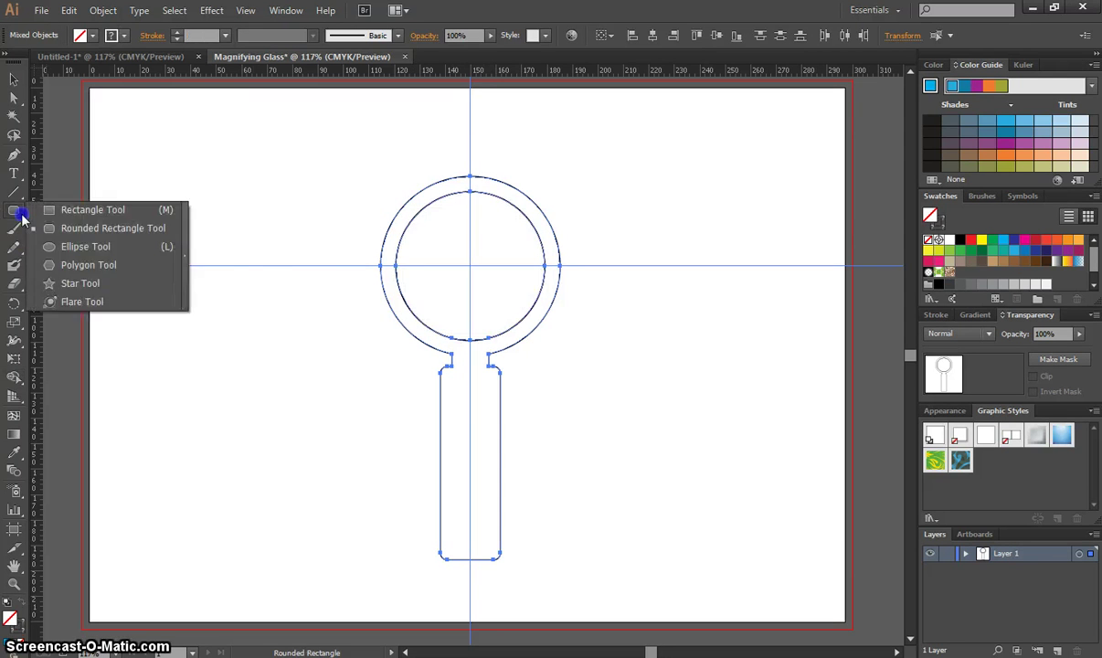
pyautogui.moveTo(20, 216); pyautogui.dragTo(76, 245)
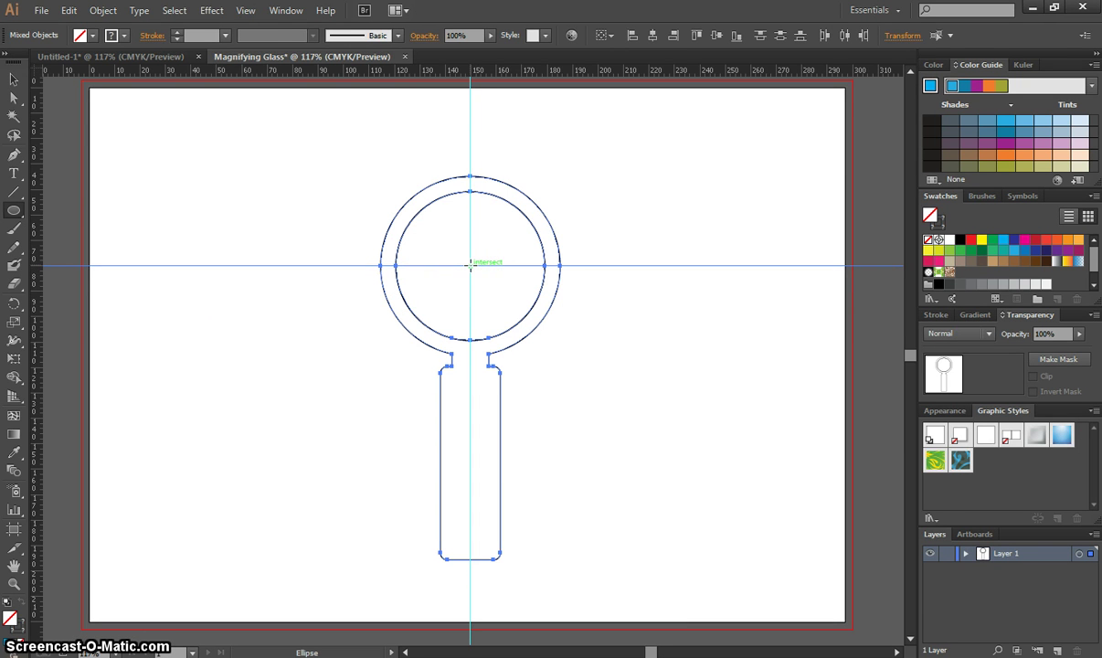
pyautogui.moveTo(470, 265); pyautogui.dragTo(525, 314)
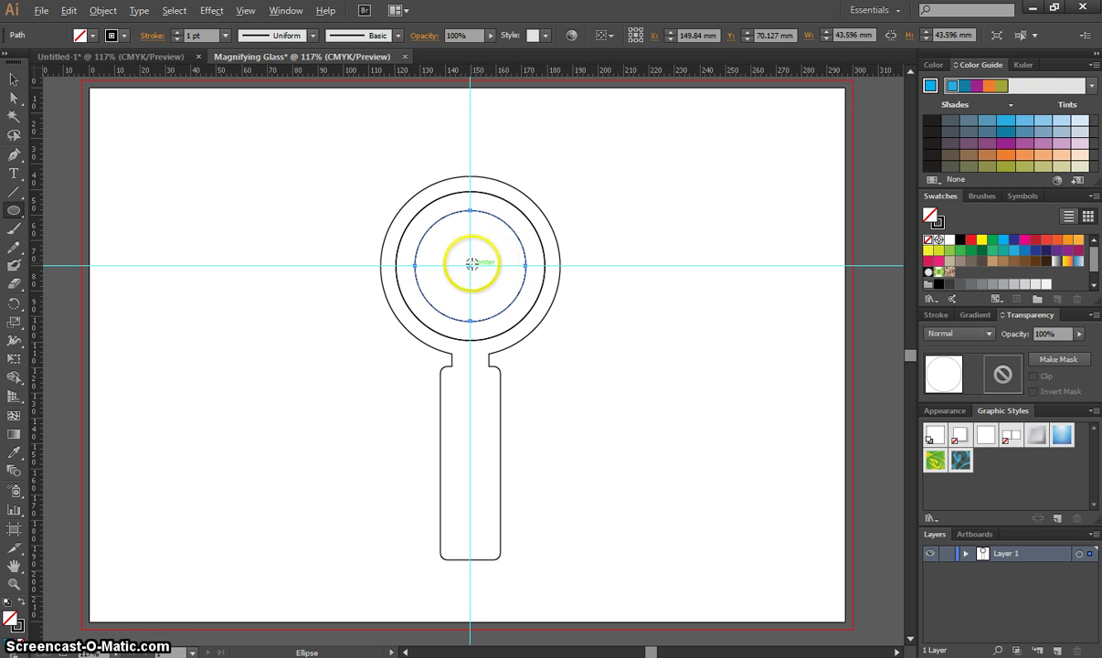
pyautogui.moveTo(470, 265); pyautogui.dragTo(545, 349)
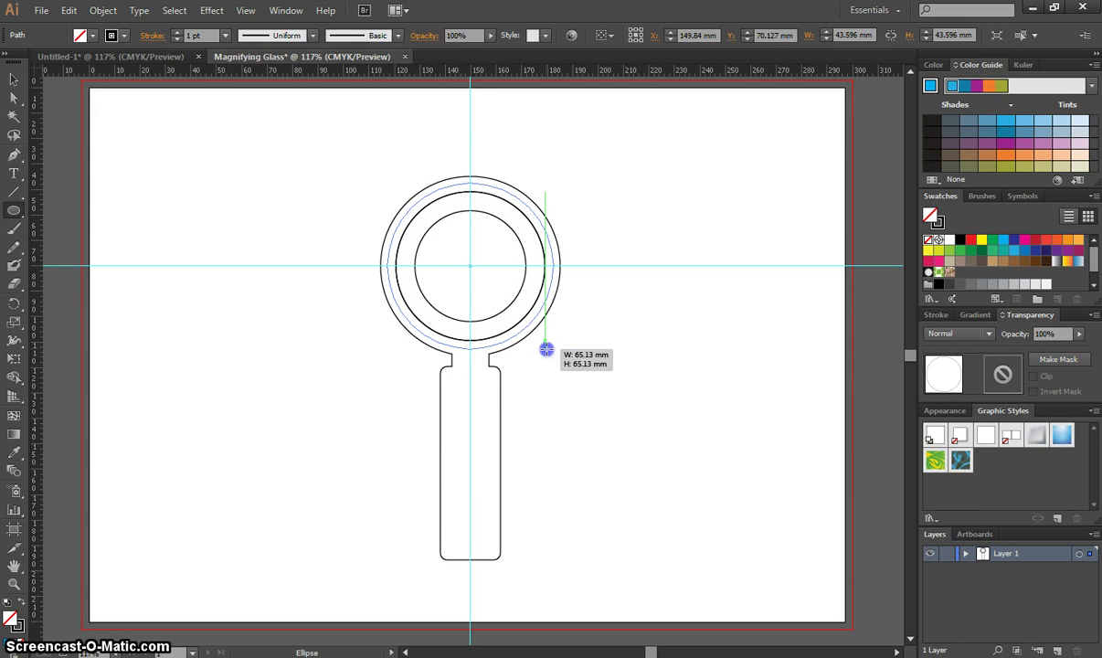
pyautogui.moveTo(546, 349); pyautogui.dragTo(545, 349)
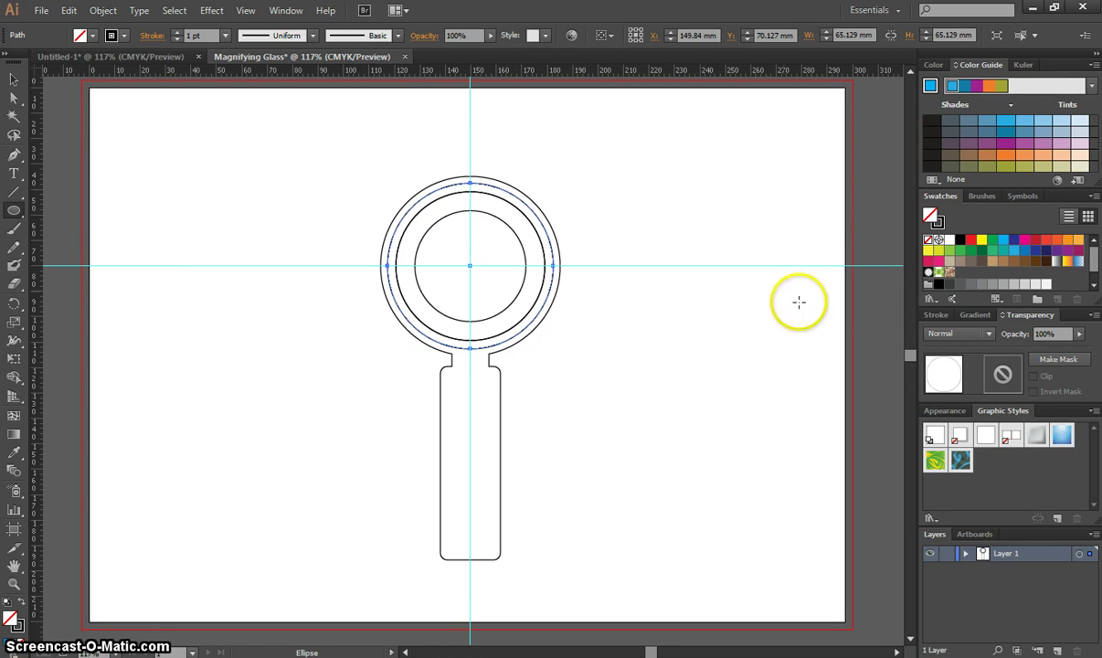
# Position the 65.13 mm circle down and right of the lens centre, matching the reference icon
pyautogui.click(13, 81)
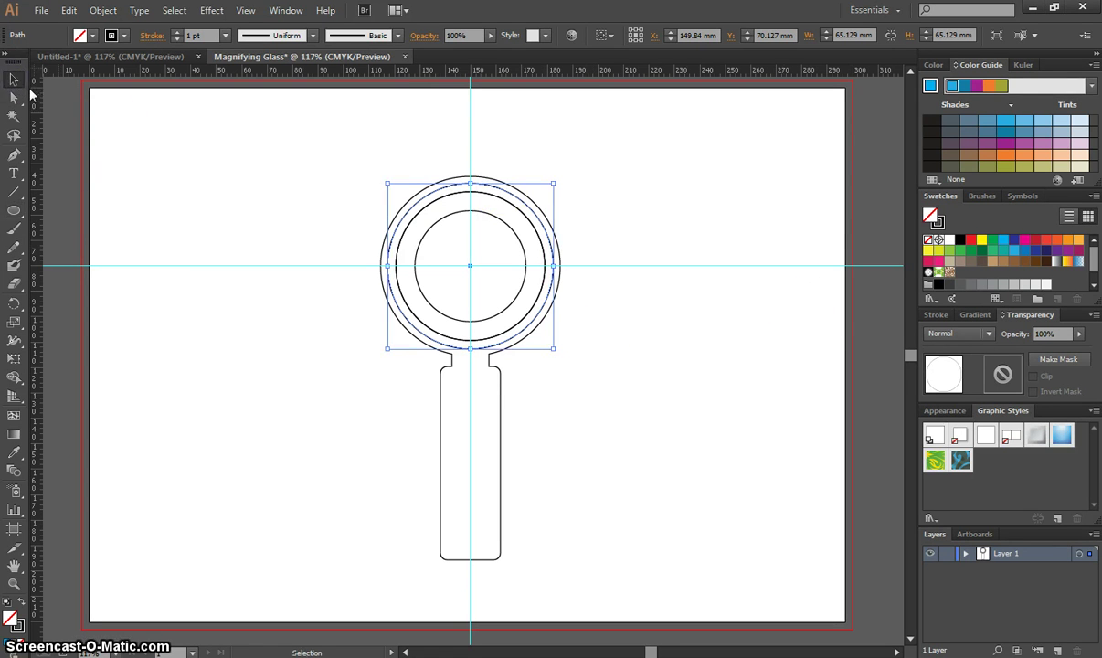
pyautogui.hotkey('shift', 'Right')
pyautogui.hotkey('shift', 'Right')
pyautogui.hotkey('shift', 'Right')
pyautogui.hotkey('shift', 'Right')
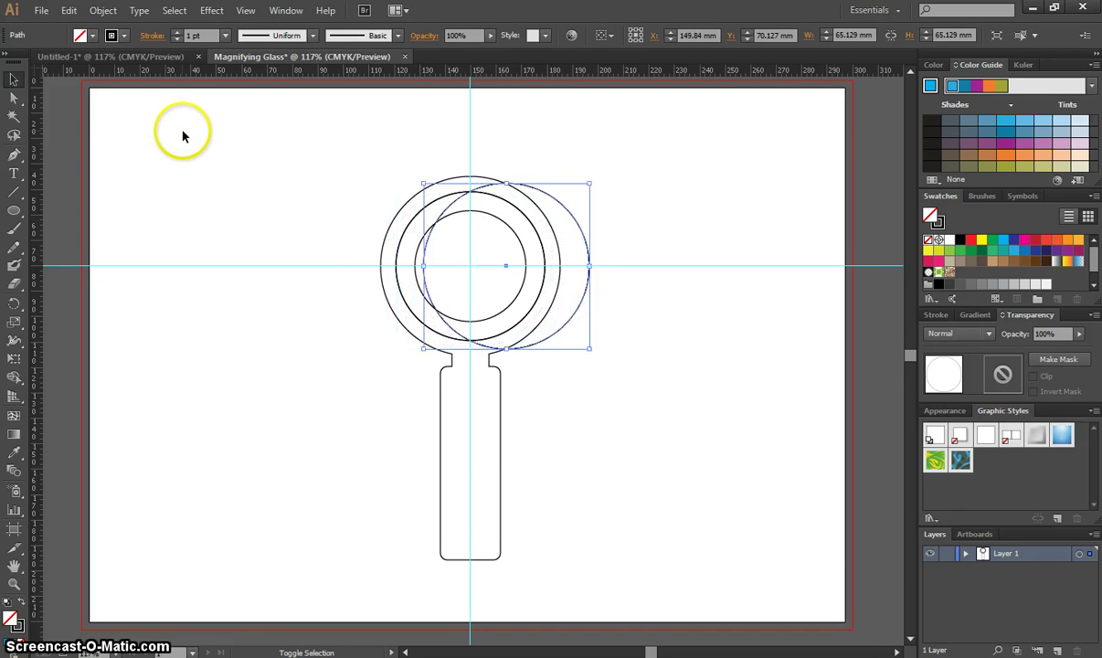
pyautogui.hotkey('shift', 'Right')
pyautogui.hotkey('shift', 'Right')
pyautogui.hotkey('shift', 'Down')
pyautogui.hotkey('shift', 'Down')
pyautogui.hotkey('shift', 'Down')
pyautogui.hotkey('shift', 'Down')
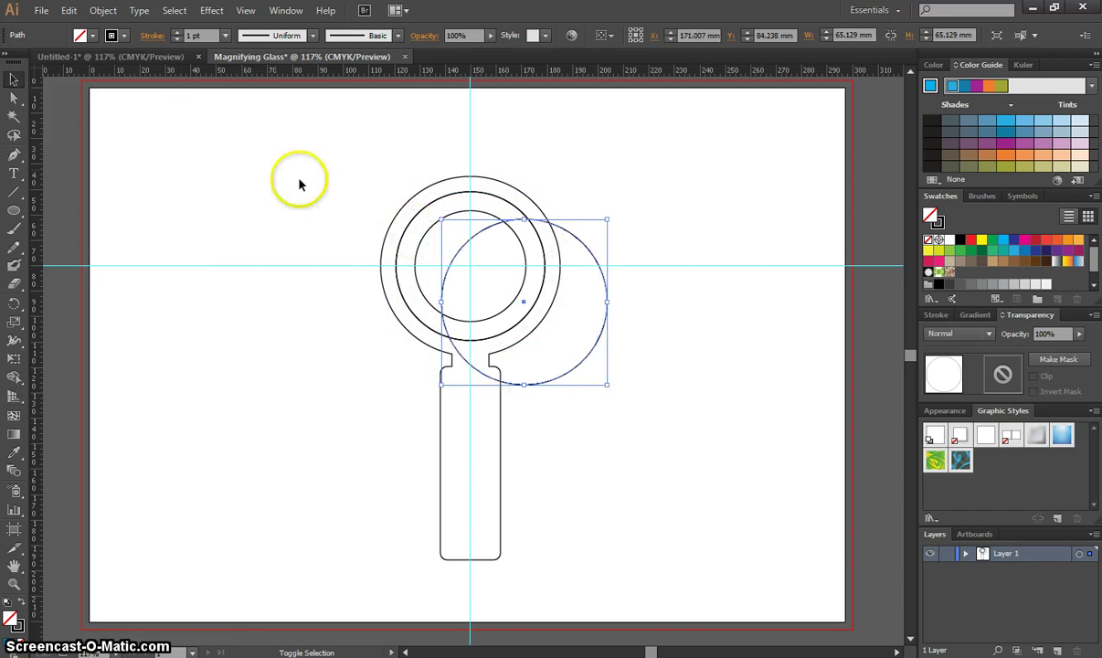
pyautogui.moveTo(575, 243); pyautogui.dragTo(748, 287)
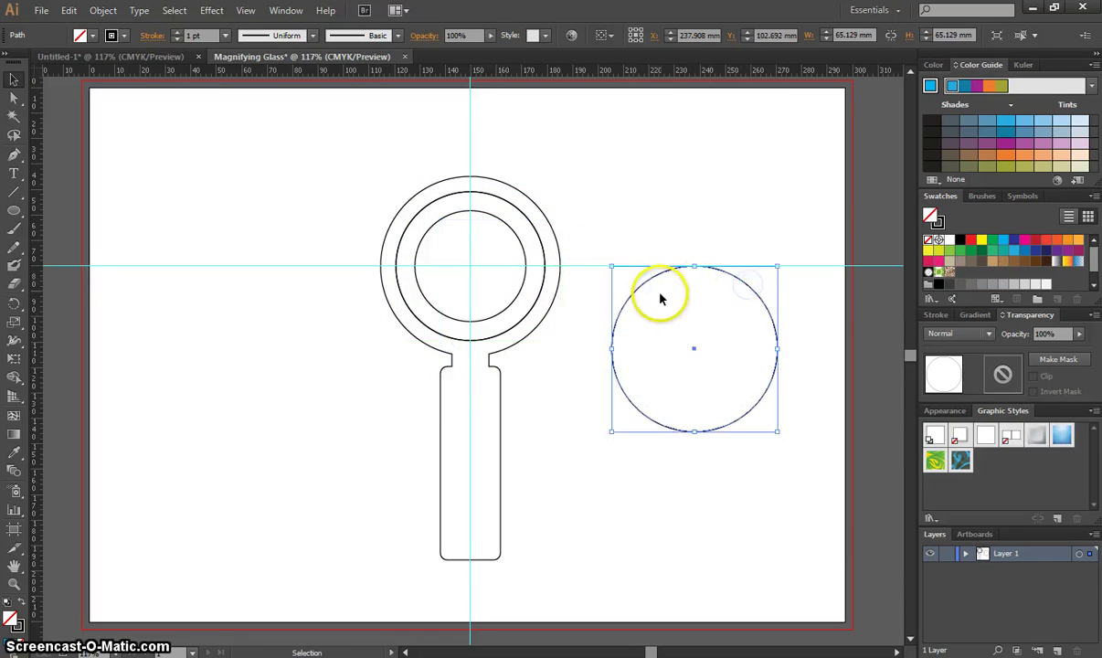
pyautogui.click(154, 60)
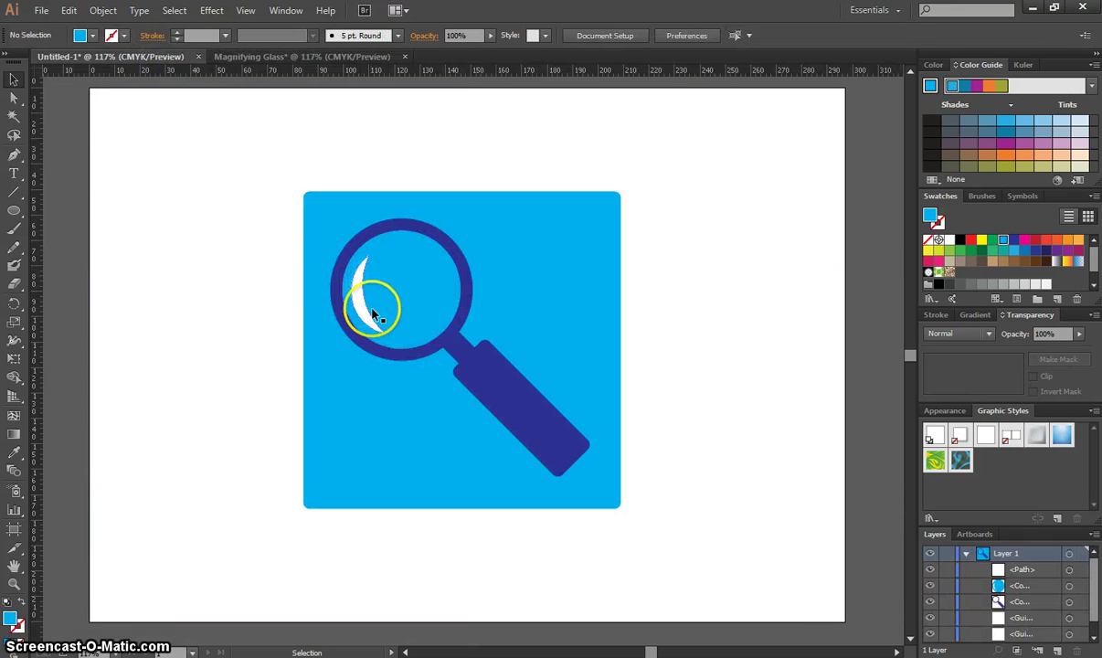
pyautogui.click(295, 58)
pyautogui.moveTo(655, 281); pyautogui.dragTo(464, 222)
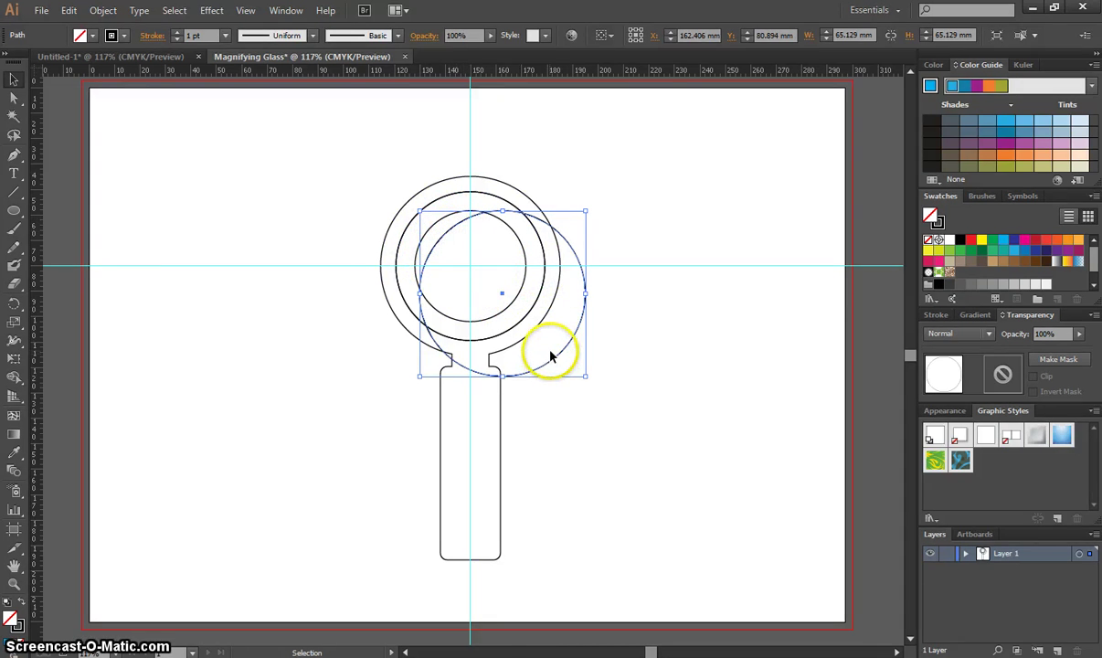
# Select the 43.6 mm inner circle together with the offset 65.1 mm circle for Shape Builder
pyautogui.click(632, 252)
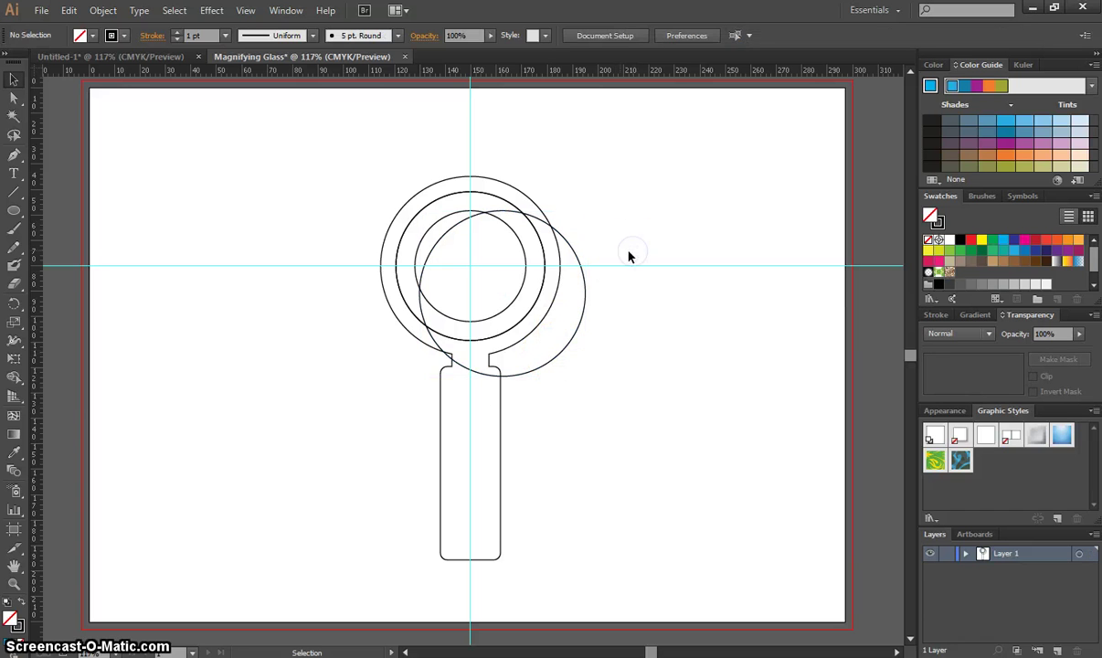
pyautogui.click(454, 216)
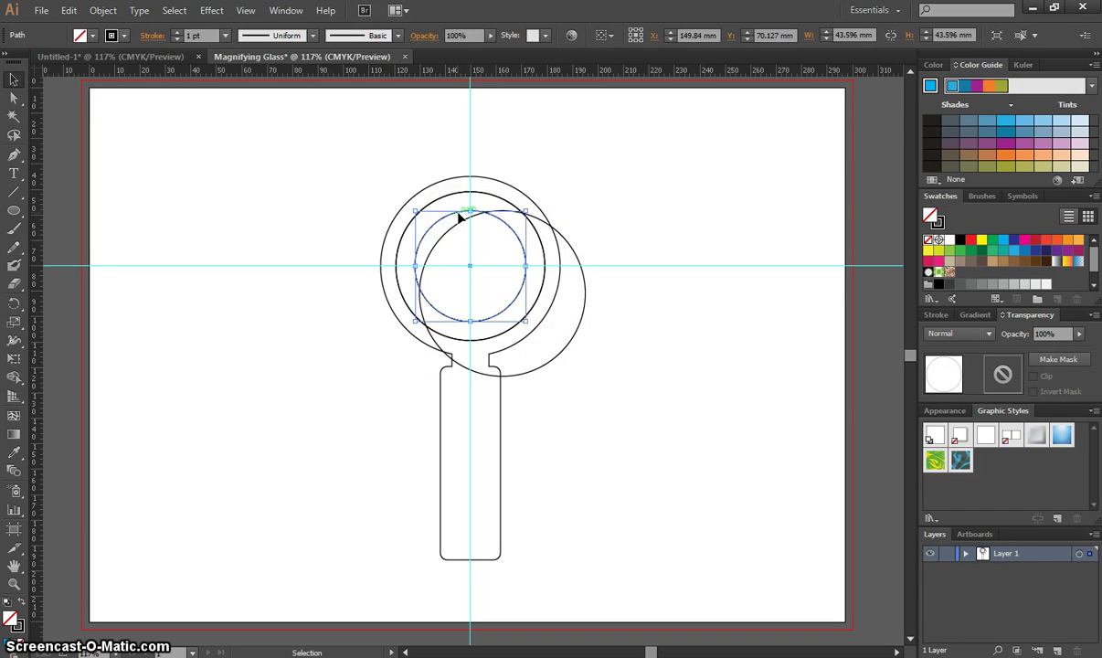
pyautogui.keyDown('shift'); pyautogui.click(584, 294); pyautogui.keyUp('shift')
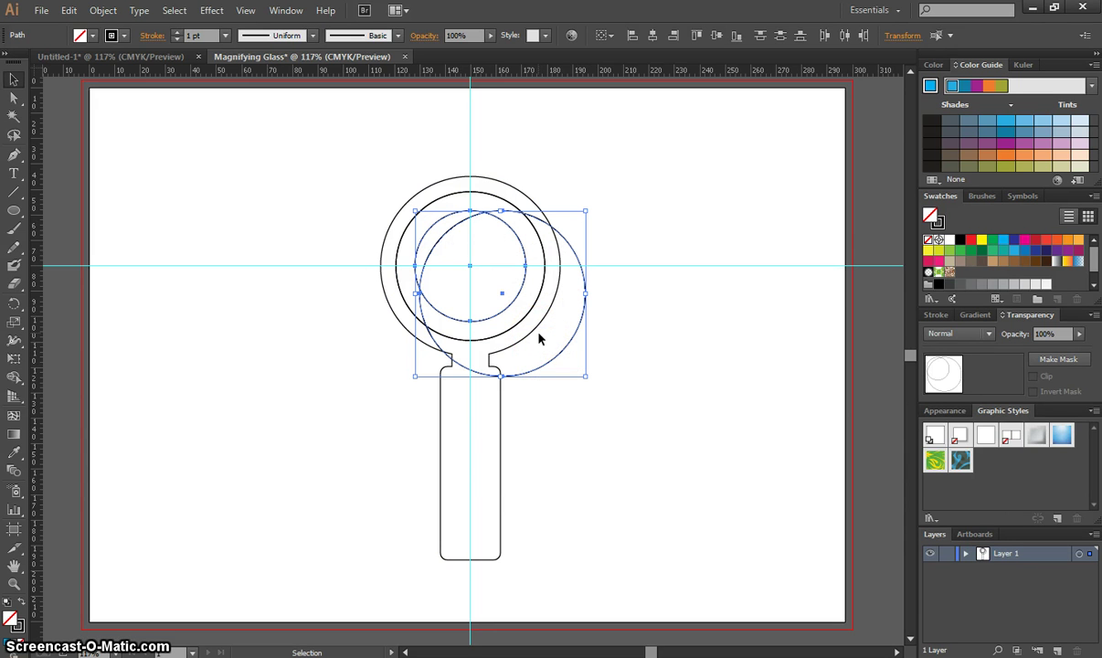
pyautogui.click(16, 377)
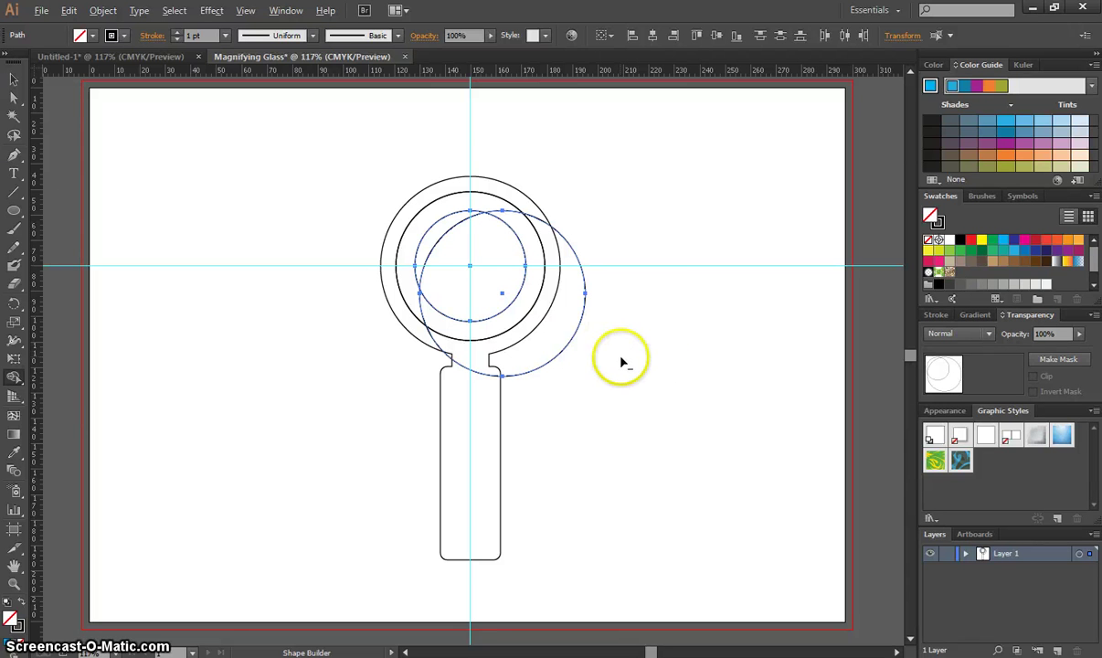
# Delete the extra circle regions with Shape Builder, leaving a 27.4 × 30.6 mm crescent
pyautogui.moveTo(631, 380); pyautogui.dragTo(539, 307)
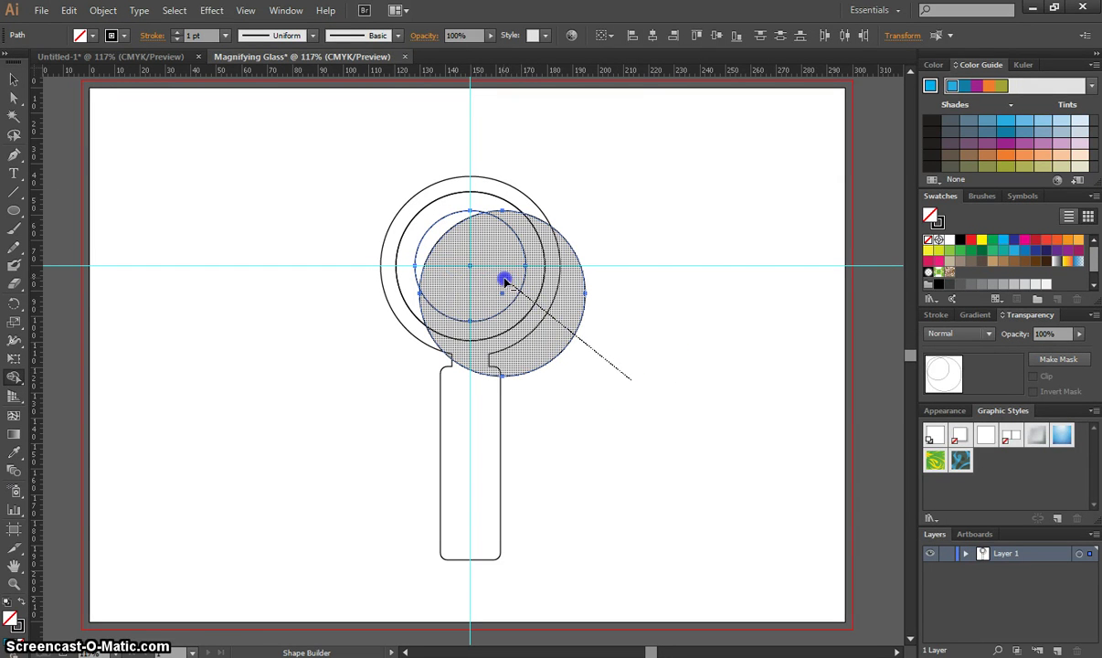
pyautogui.moveTo(504, 280); pyautogui.dragTo(504, 282)
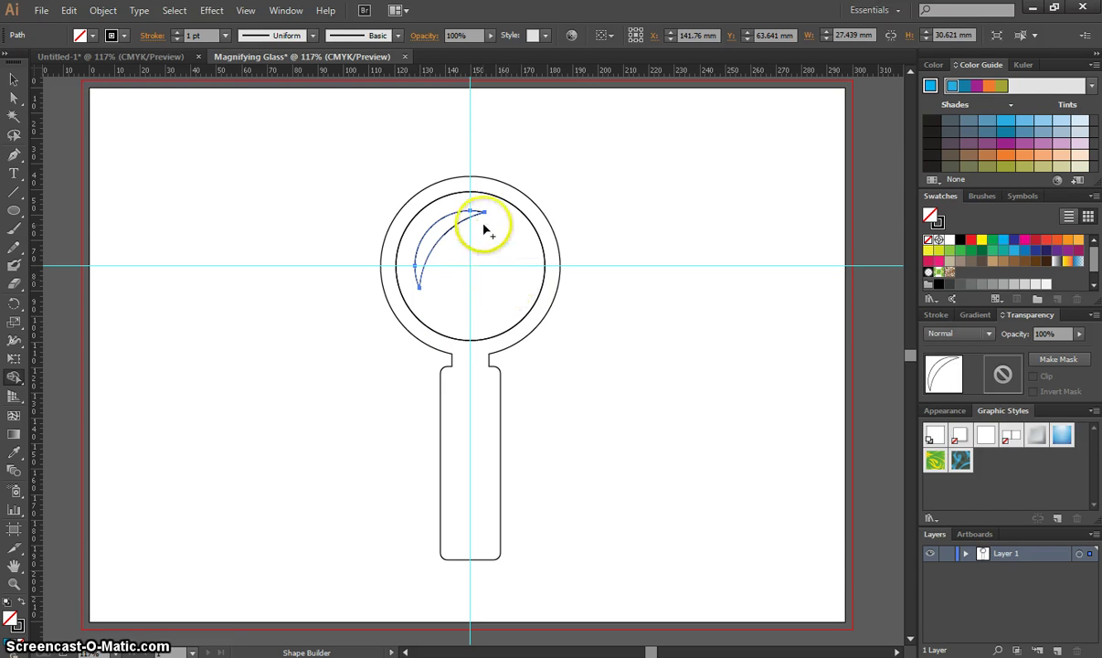
pyautogui.moveTo(482, 223)
pyautogui.mouseDown()
pyautogui.moveTo(434, 234)
pyautogui.moveTo(432, 253)
pyautogui.mouseUp()
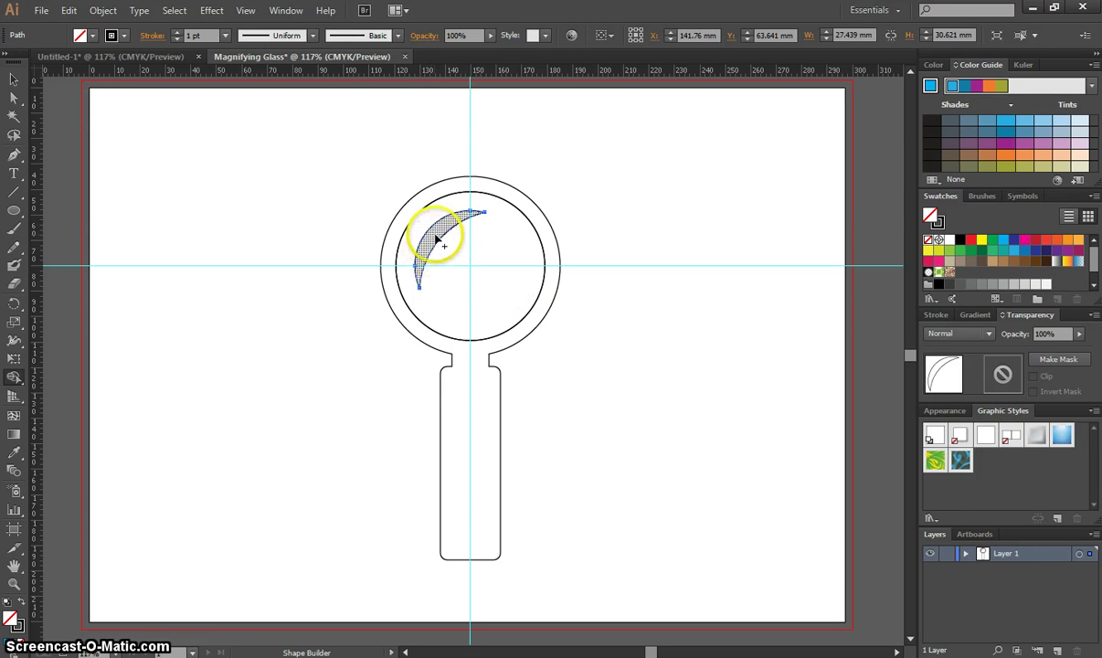
pyautogui.click(439, 235)
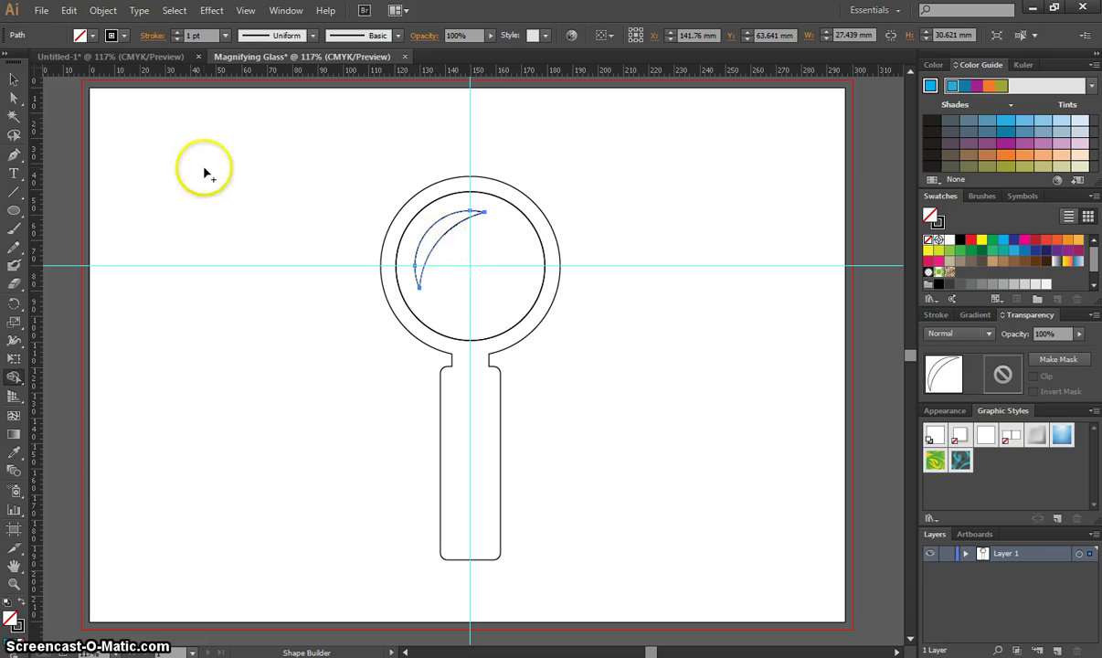
pyautogui.click(477, 270)
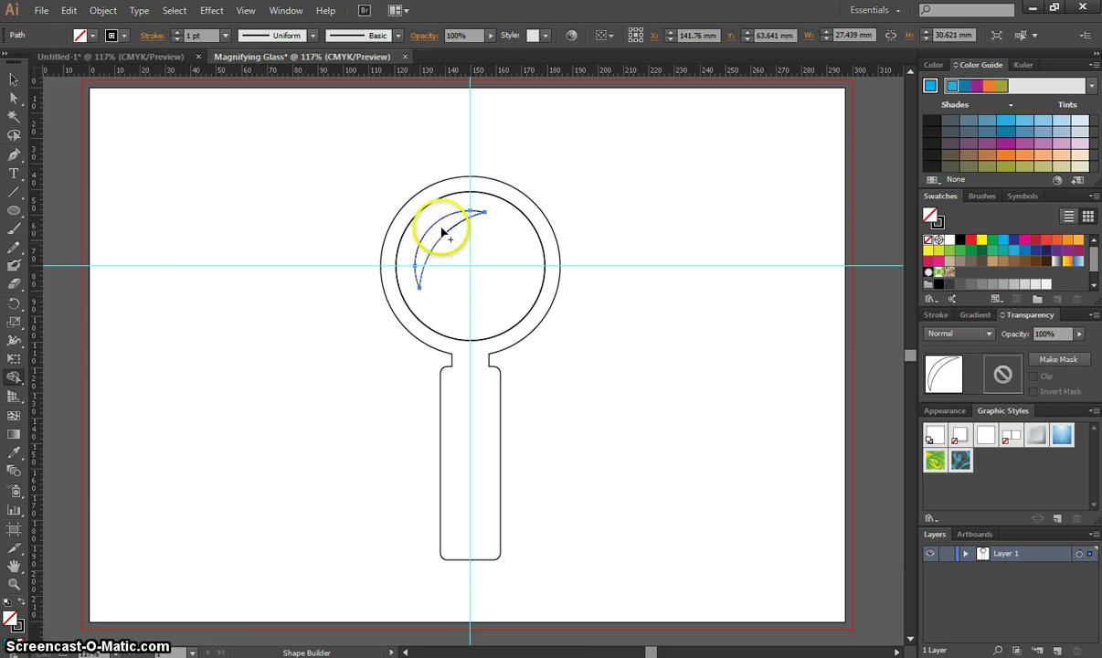
pyautogui.click(442, 231)
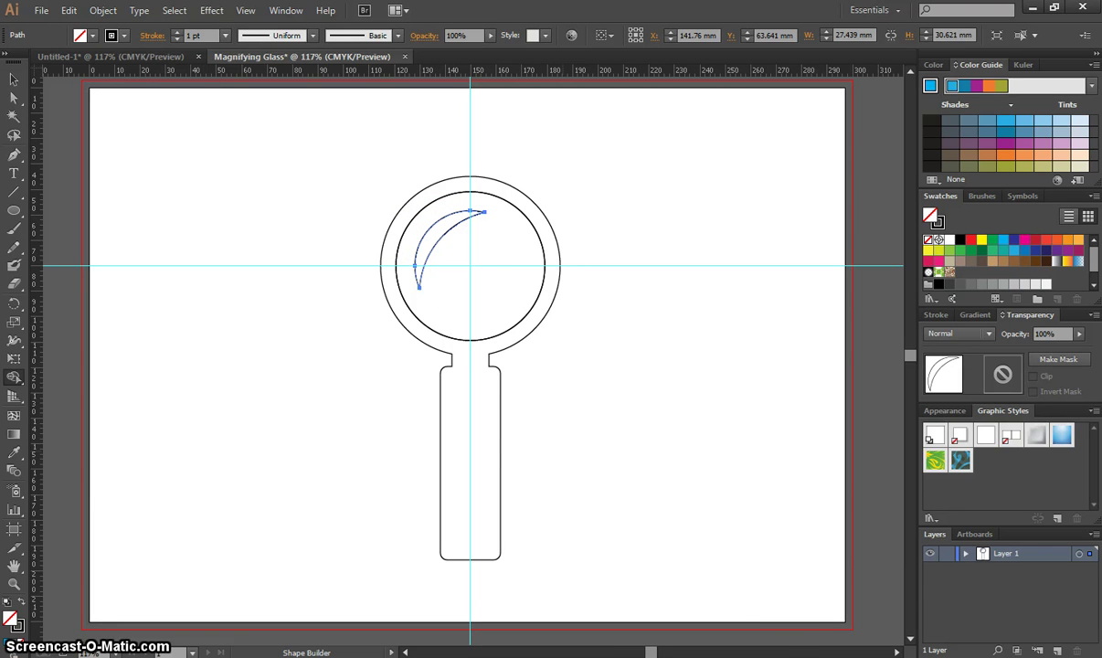
# Nudge the crescent up and left into the lens's upper-left area, then deselect
pyautogui.click(14, 79)
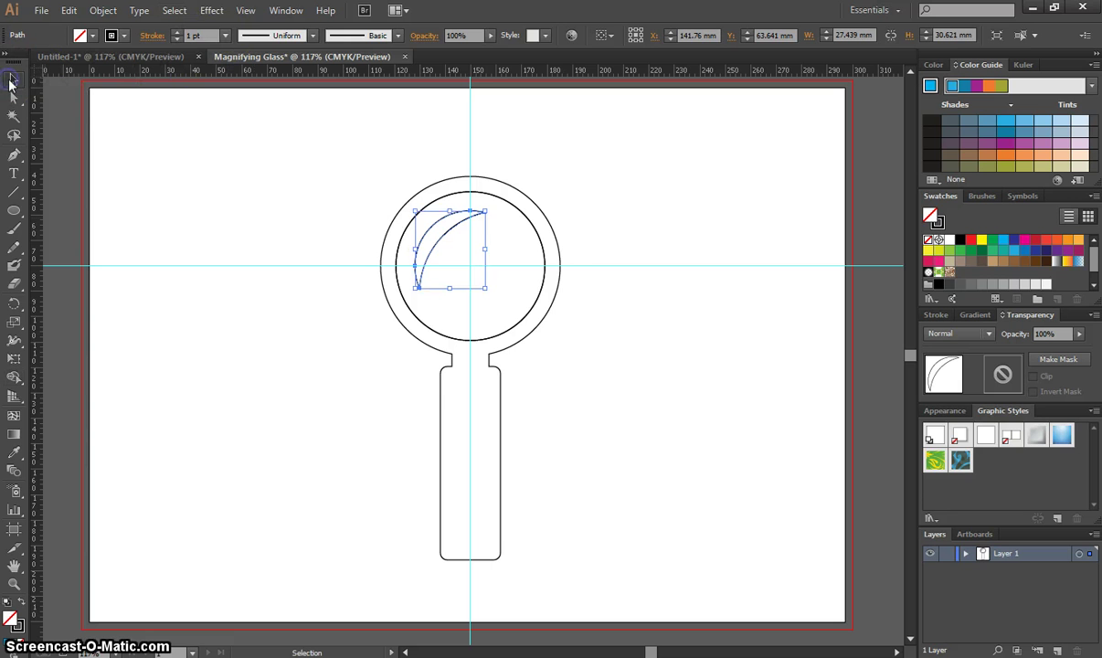
pyautogui.moveTo(479, 245); pyautogui.dragTo(472, 239)
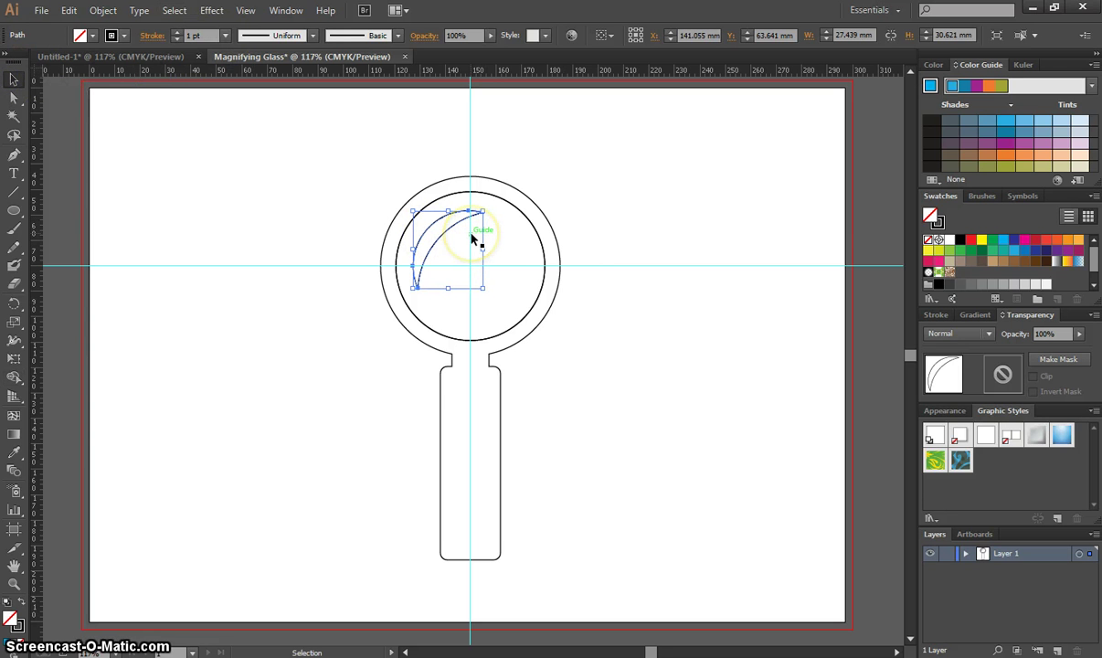
pyautogui.press('Left')
pyautogui.press('Left')
pyautogui.press('Up')
pyautogui.press('Up')
pyautogui.press('Up')
pyautogui.press('Up')
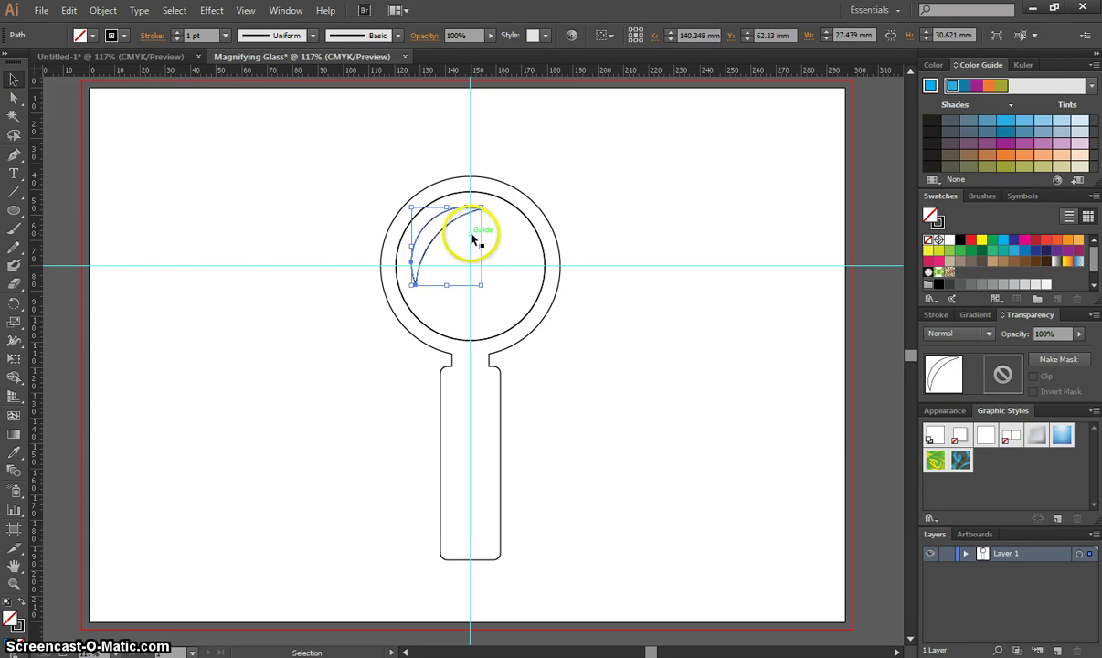
pyautogui.press('Left')
pyautogui.press('Left')
pyautogui.press('Up')
pyautogui.press('Up')
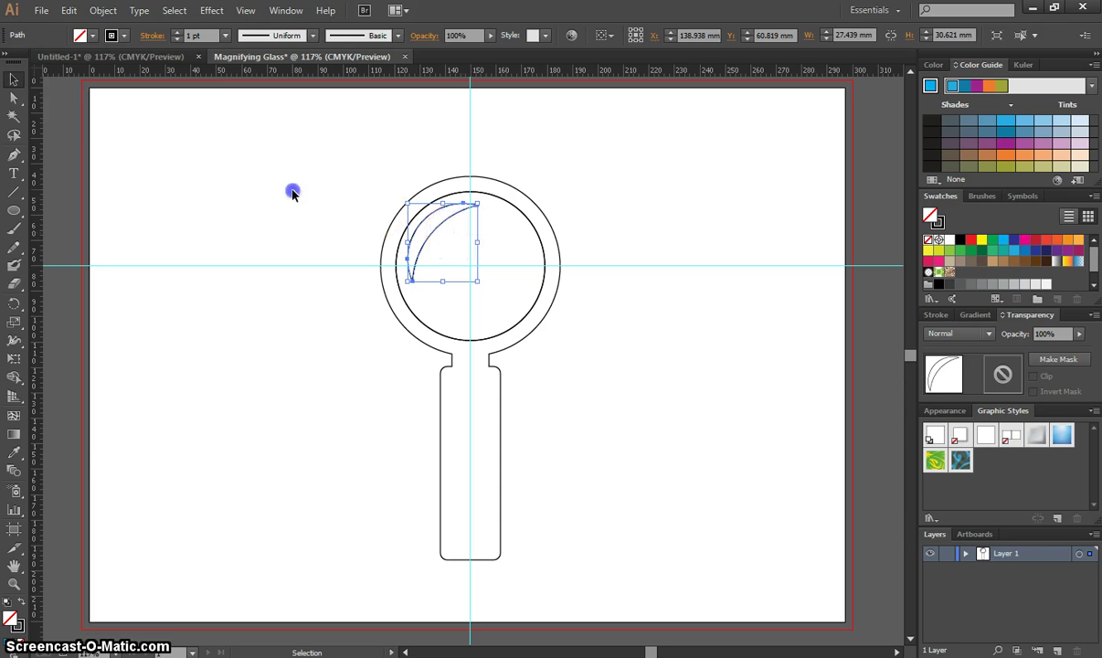
pyautogui.click(292, 192)
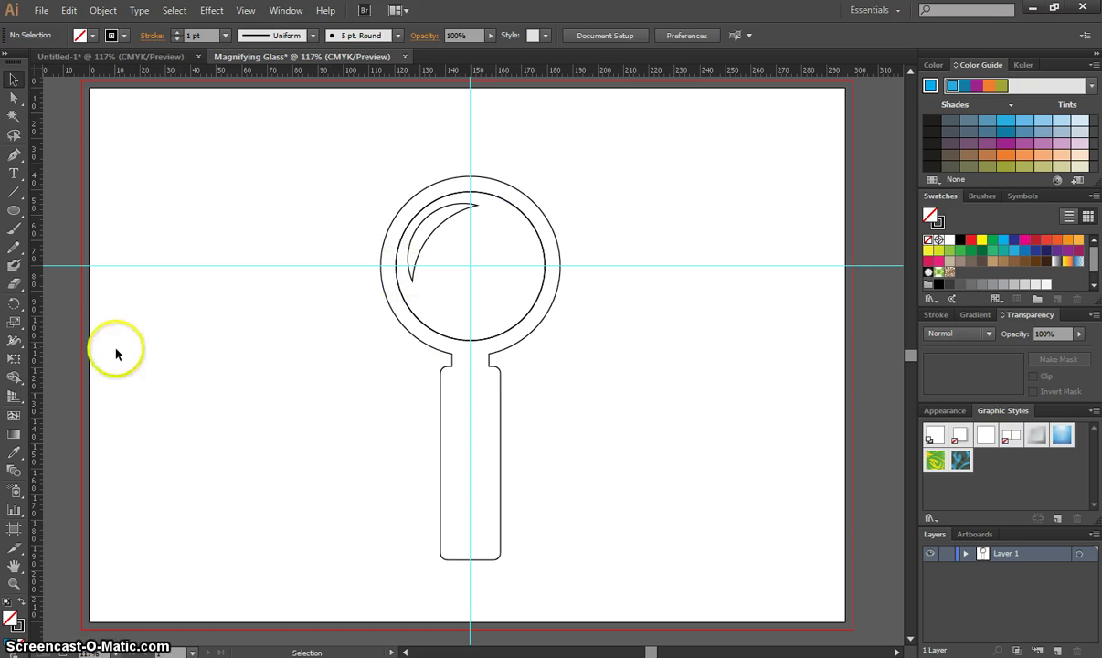
# Enable Cursor Swatch Preview in the Shape Builder Tool Options and confirm
pyautogui.doubleClick(12, 381)
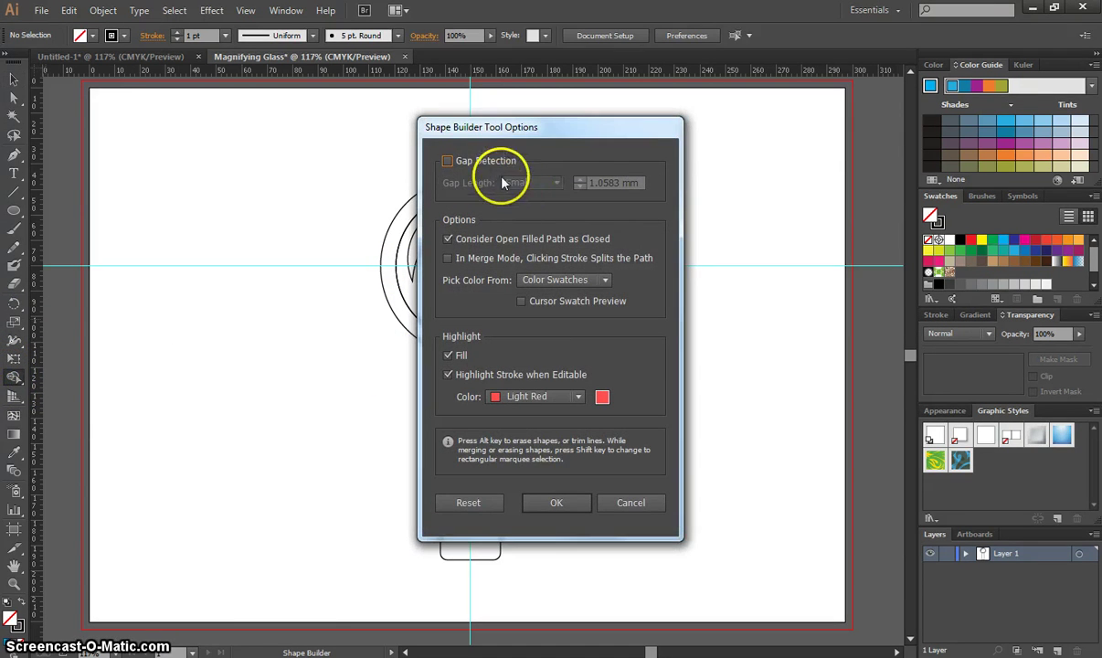
pyautogui.click(519, 302)
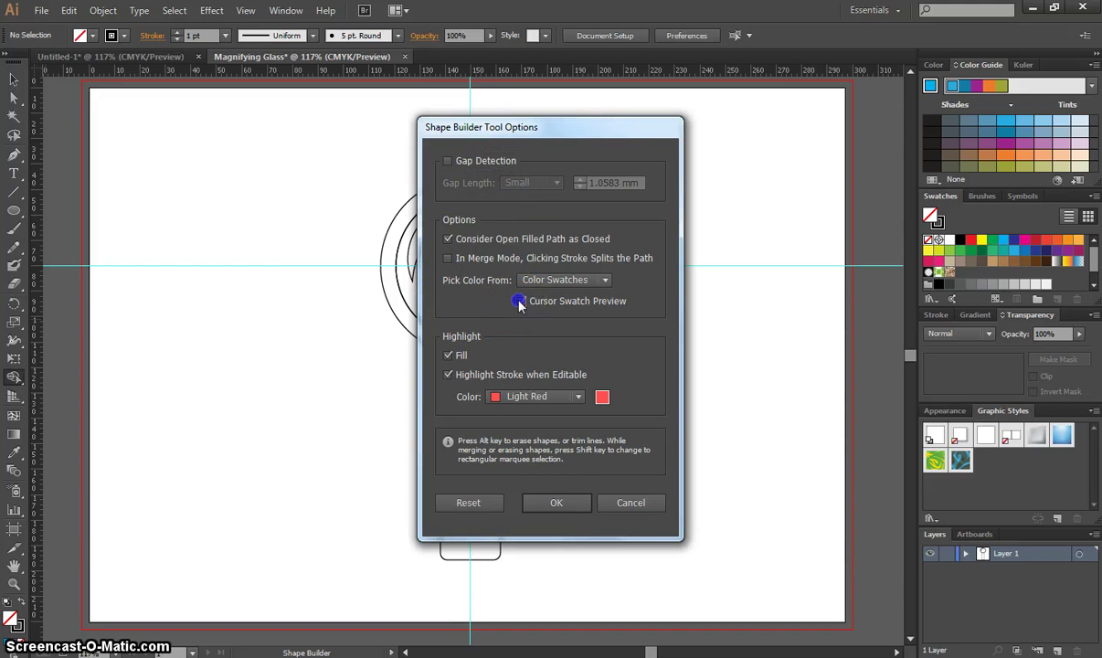
pyautogui.click(557, 504)
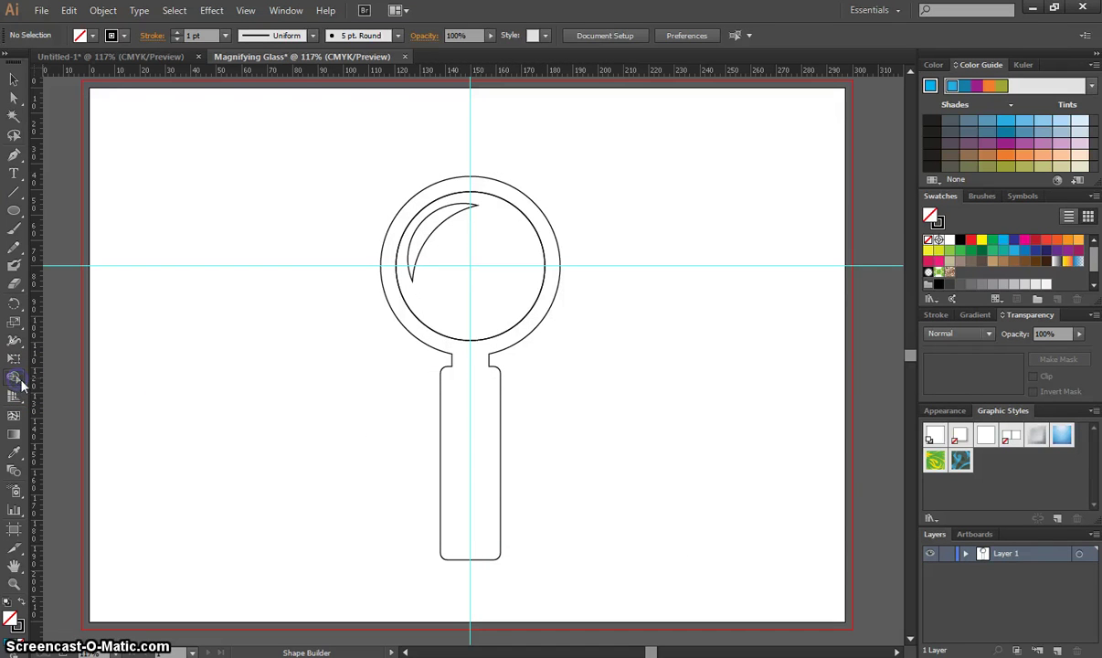
# With all paths selected, use Shape Builder to fill the ring and handle dark blue
pyautogui.click(14, 376)
pyautogui.hotkey('ctrl', 'a')
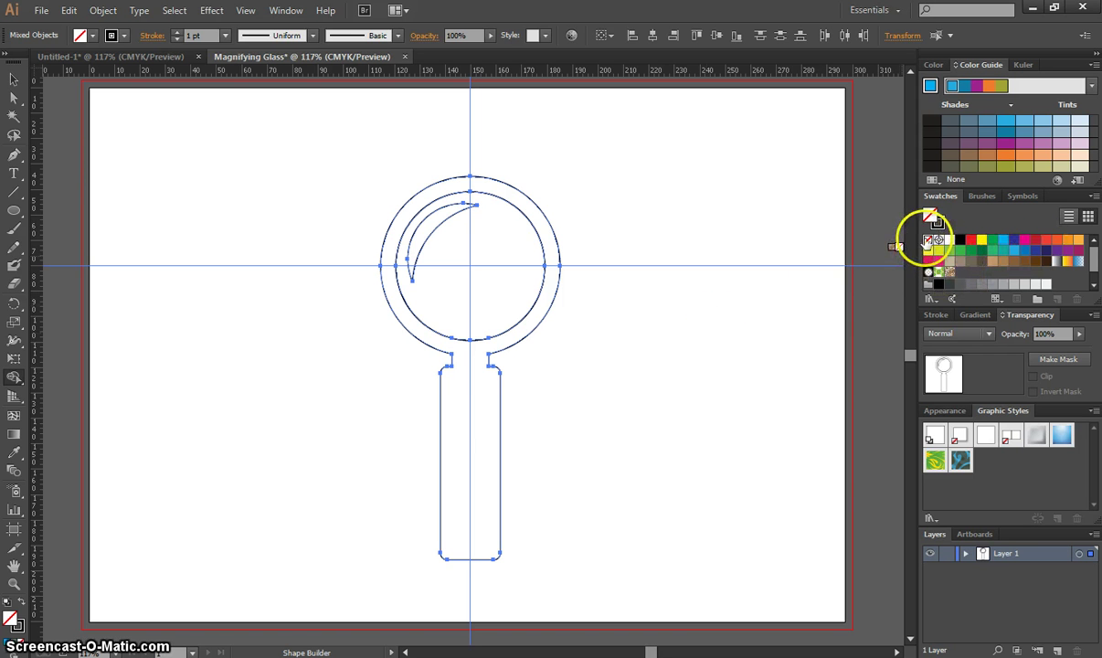
pyautogui.moveTo(927, 240); pyautogui.dragTo(722, 338)
pyautogui.click(975, 241)
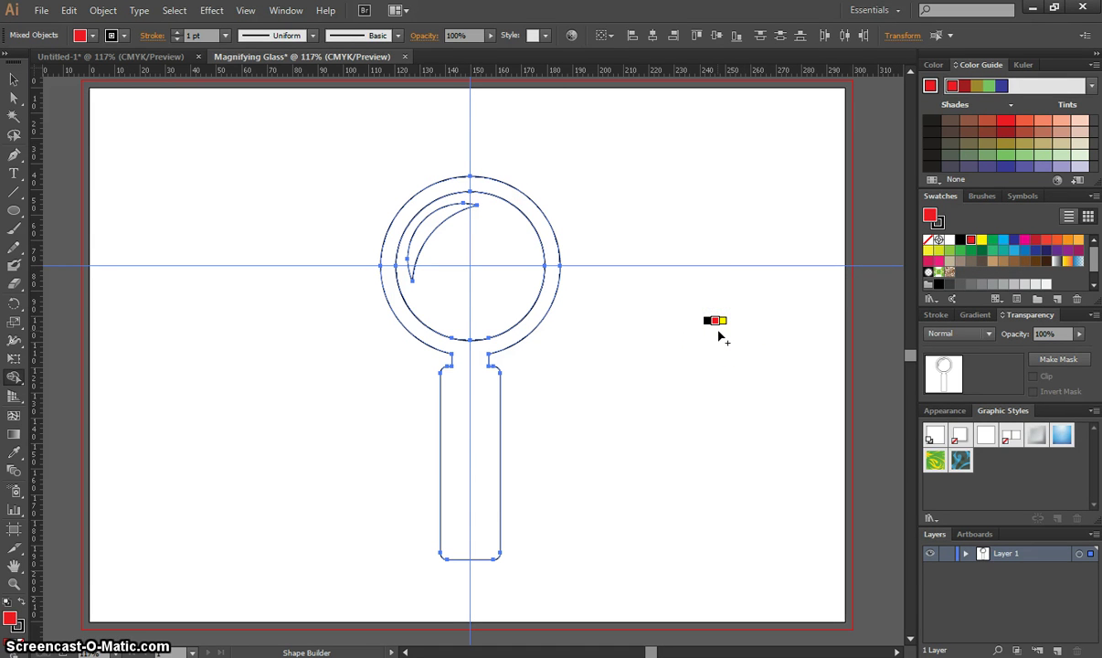
pyautogui.moveTo(721, 338); pyautogui.dragTo(982, 239)
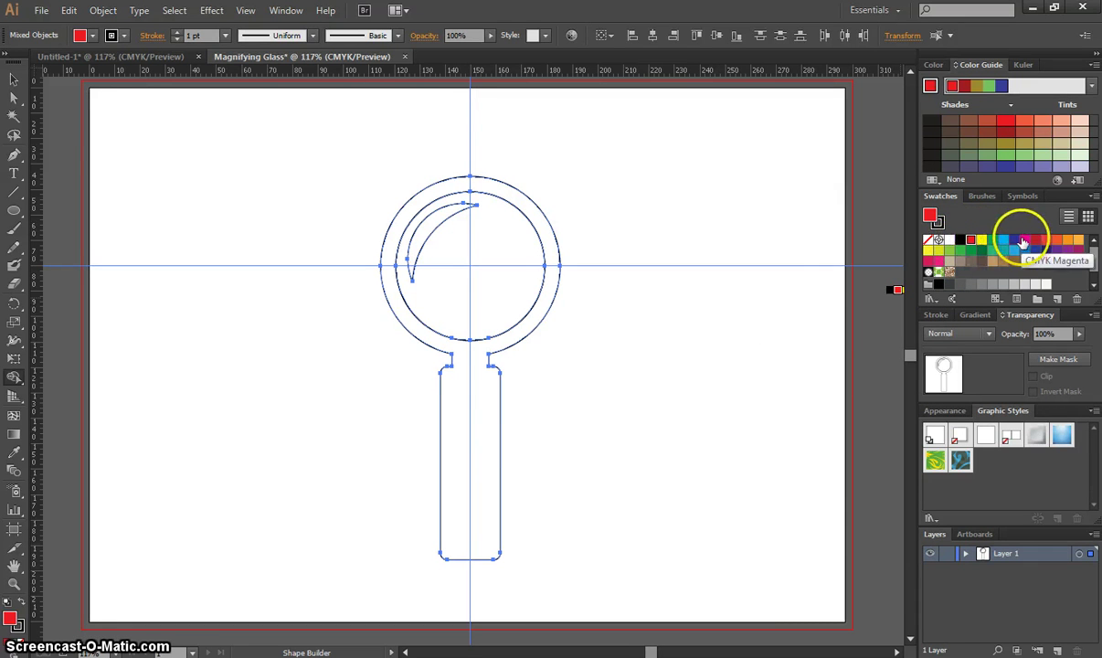
pyautogui.click(1023, 239)
pyautogui.moveTo(989, 259); pyautogui.dragTo(704, 338)
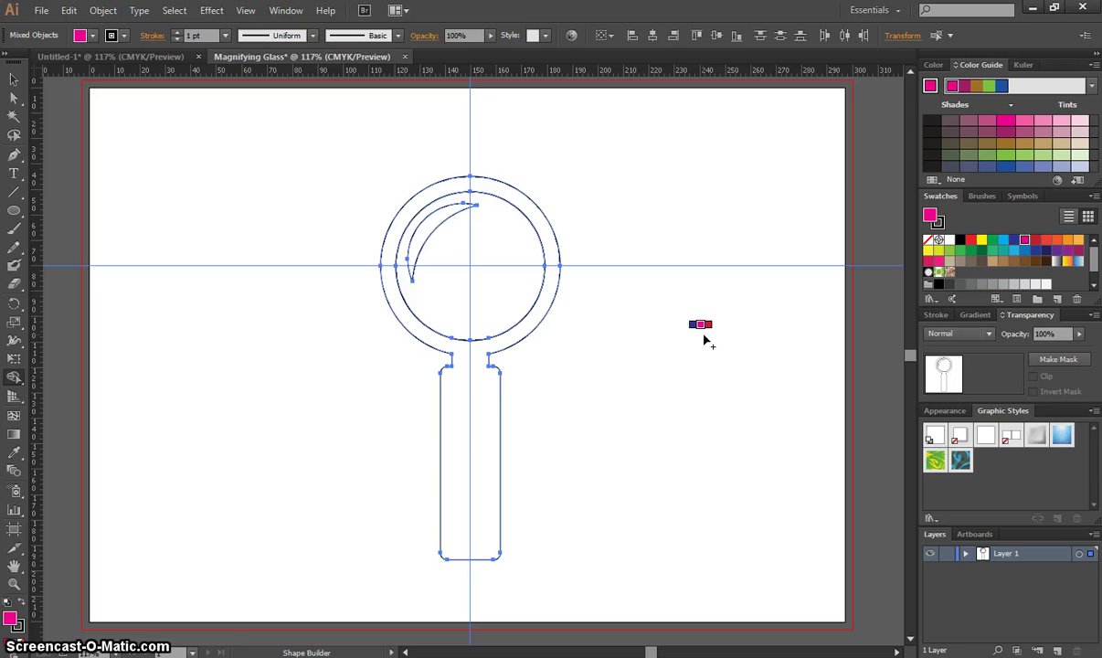
pyautogui.moveTo(703, 338); pyautogui.dragTo(704, 338)
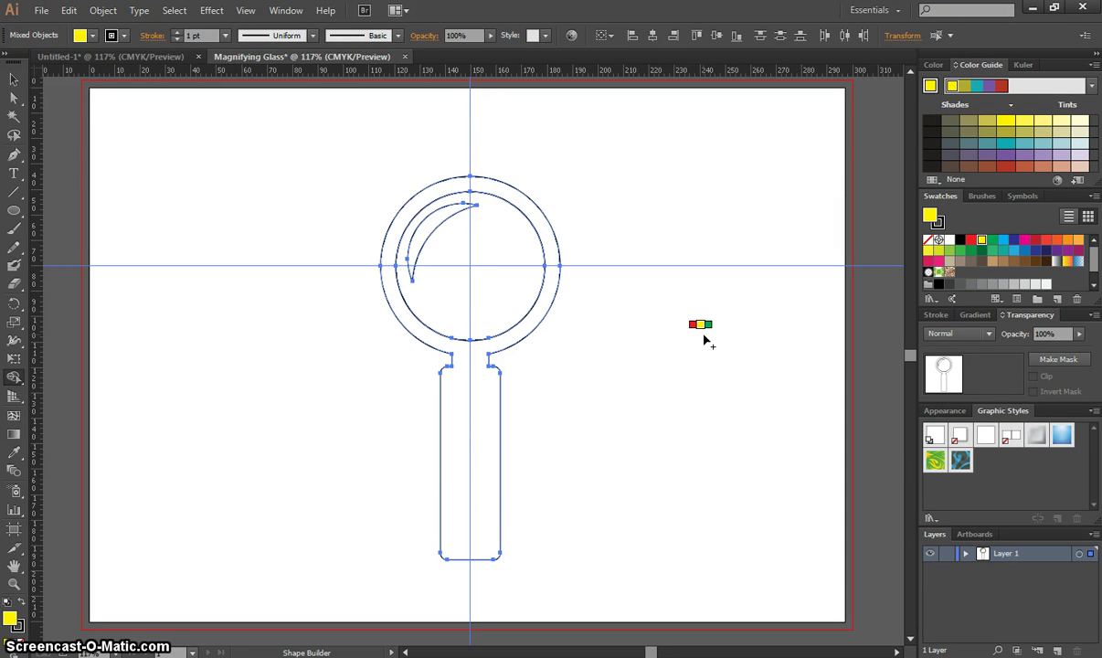
pyautogui.moveTo(704, 338); pyautogui.dragTo(704, 338)
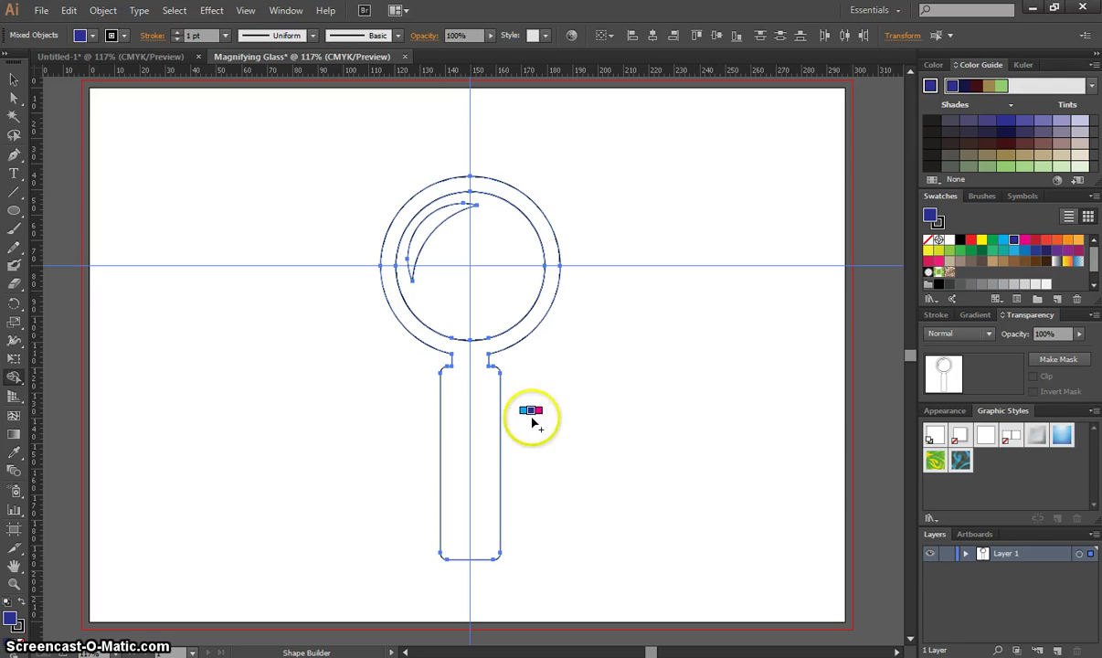
pyautogui.click(485, 405)
# Fill the lens with CMYK Cyan and the crescent highlight white
pyautogui.click(788, 372)
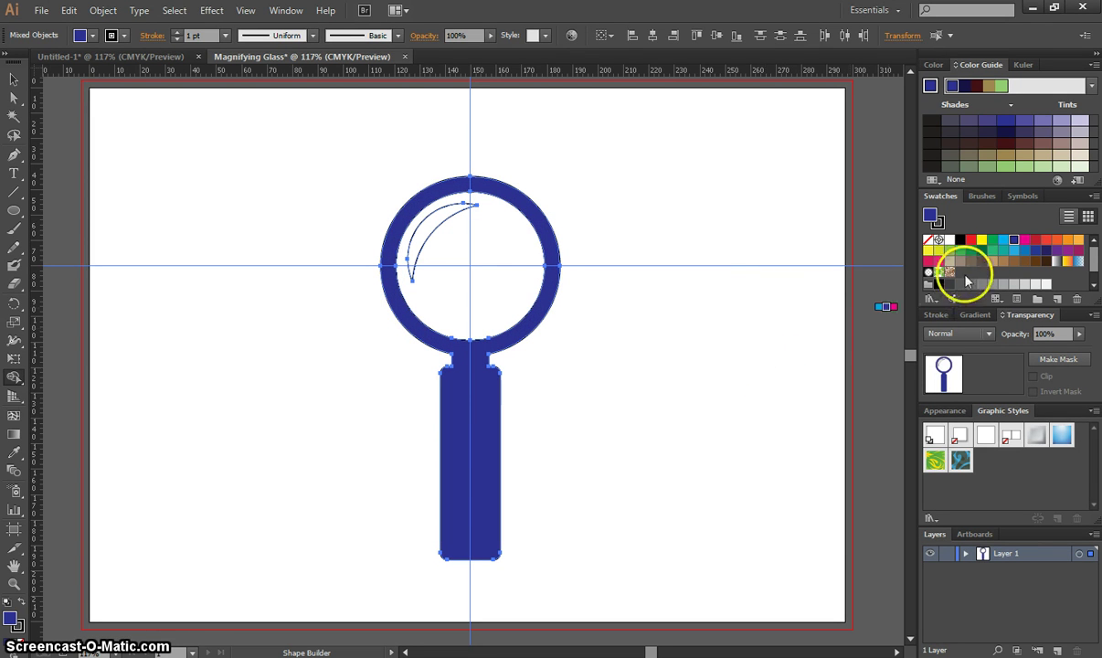
pyautogui.click(1003, 241)
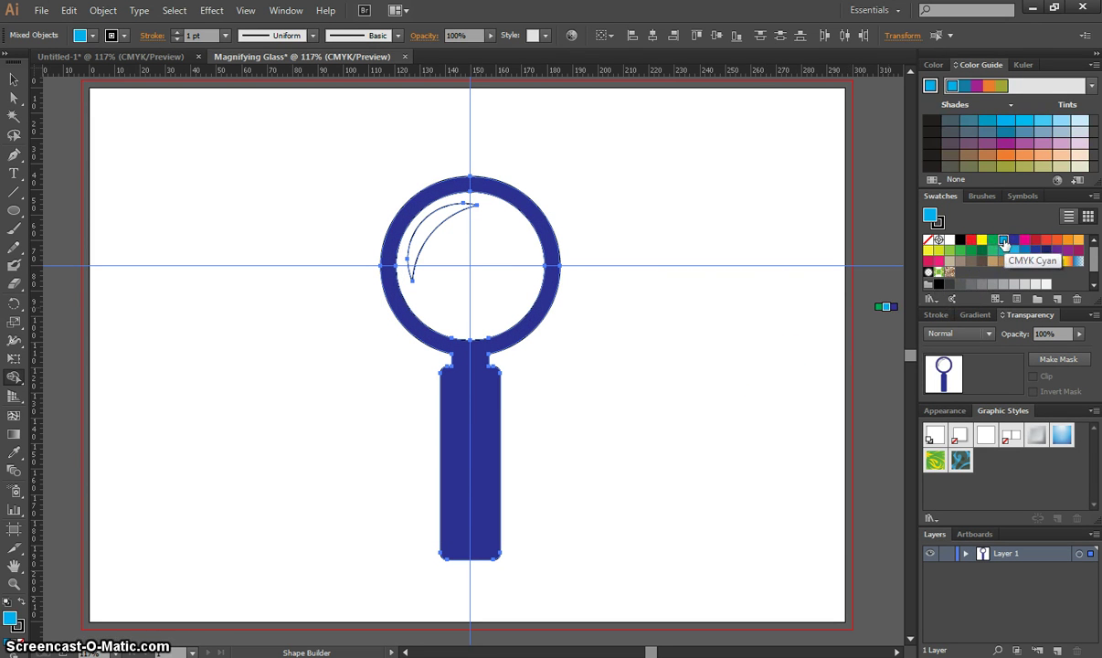
pyautogui.moveTo(1005, 243)
pyautogui.mouseDown()
pyautogui.moveTo(581, 265)
pyautogui.moveTo(508, 233)
pyautogui.moveTo(949, 256)
pyautogui.moveTo(945, 239)
pyautogui.moveTo(892, 256)
pyautogui.moveTo(445, 192)
pyautogui.moveTo(438, 219)
pyautogui.moveTo(432, 209)
pyautogui.mouseUp()
pyautogui.click(442, 214)
pyautogui.click(12, 80)
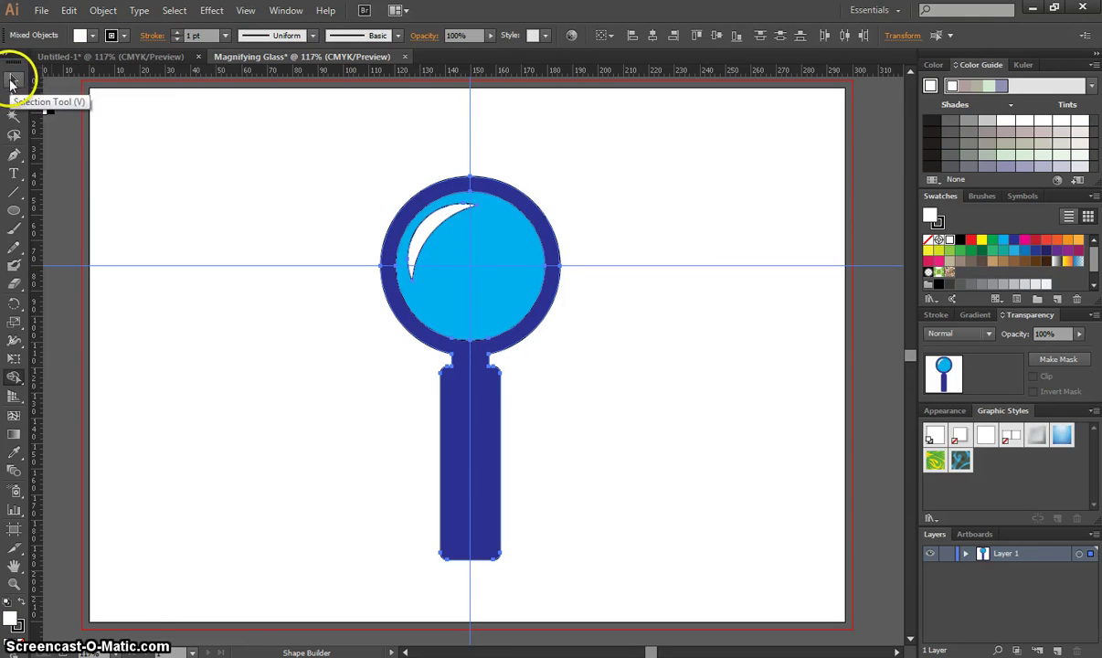
# Set the stroke of every magnifier shape to None, then deselect the artwork
pyautogui.hotkey('ctrl', 'a')
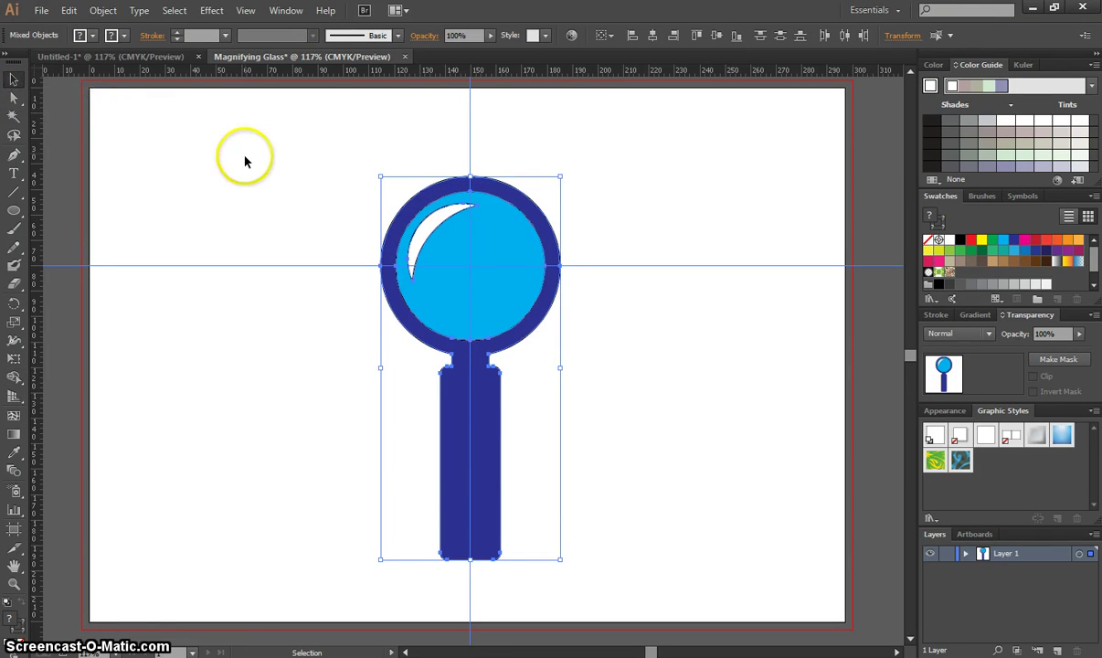
pyautogui.click(240, 165)
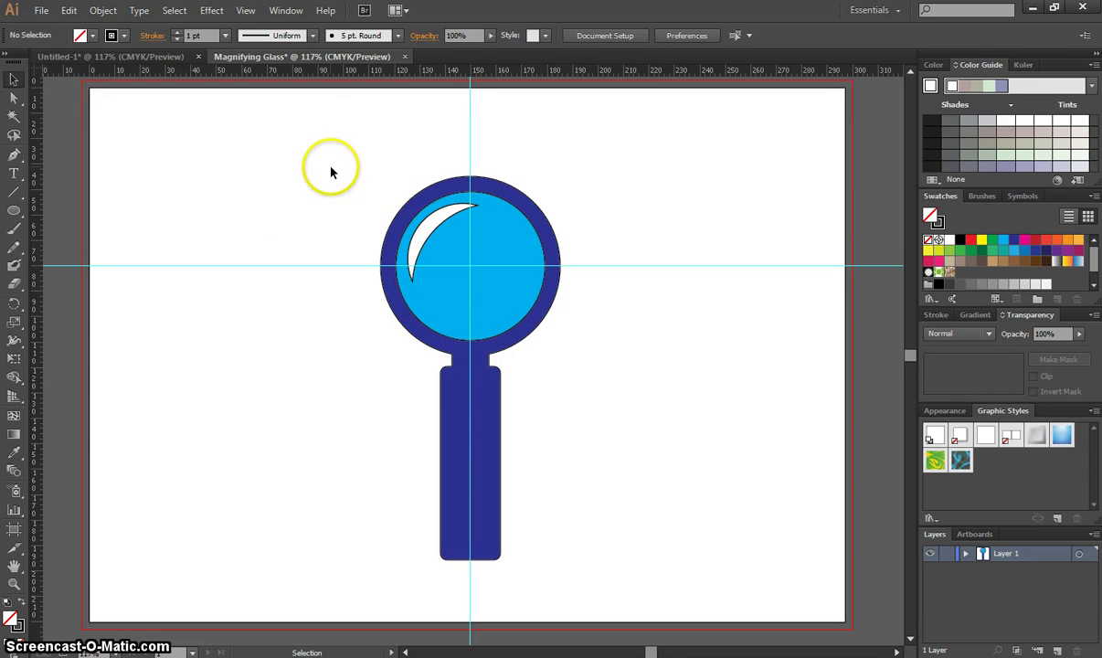
pyautogui.press('a')
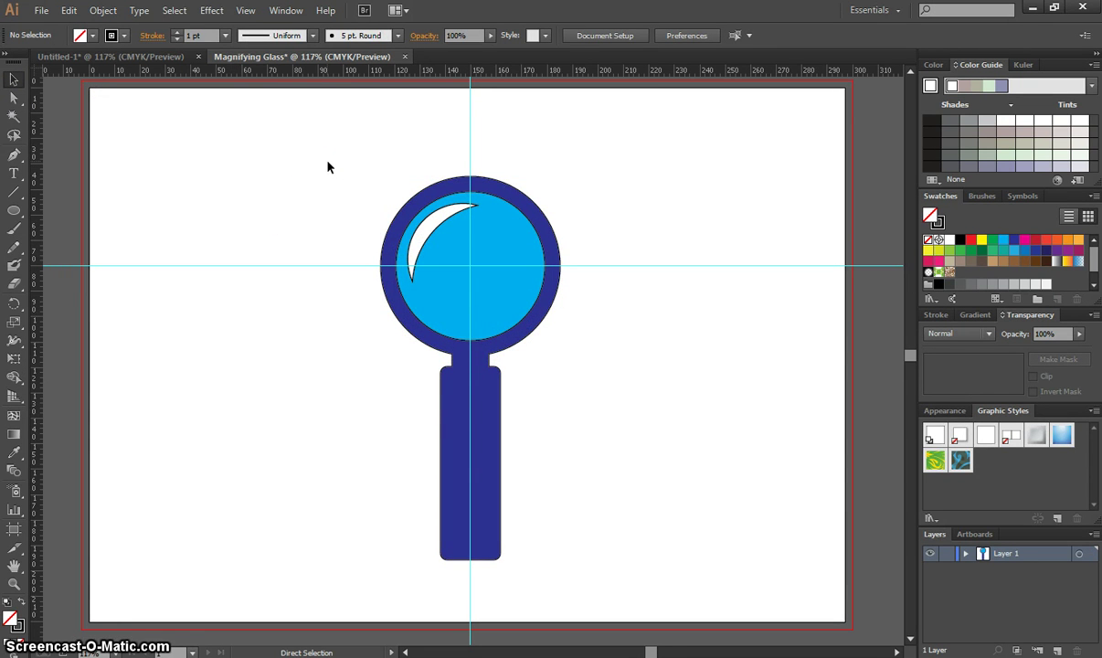
pyautogui.press('v')
pyautogui.hotkey('ctrl', 'a')
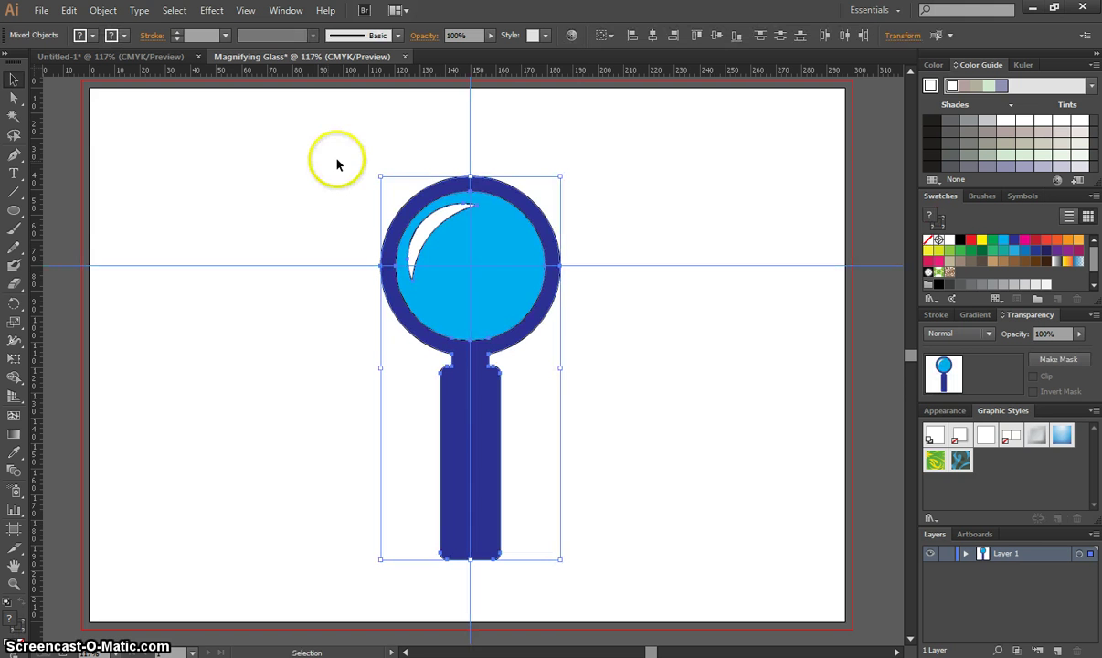
pyautogui.click(126, 37)
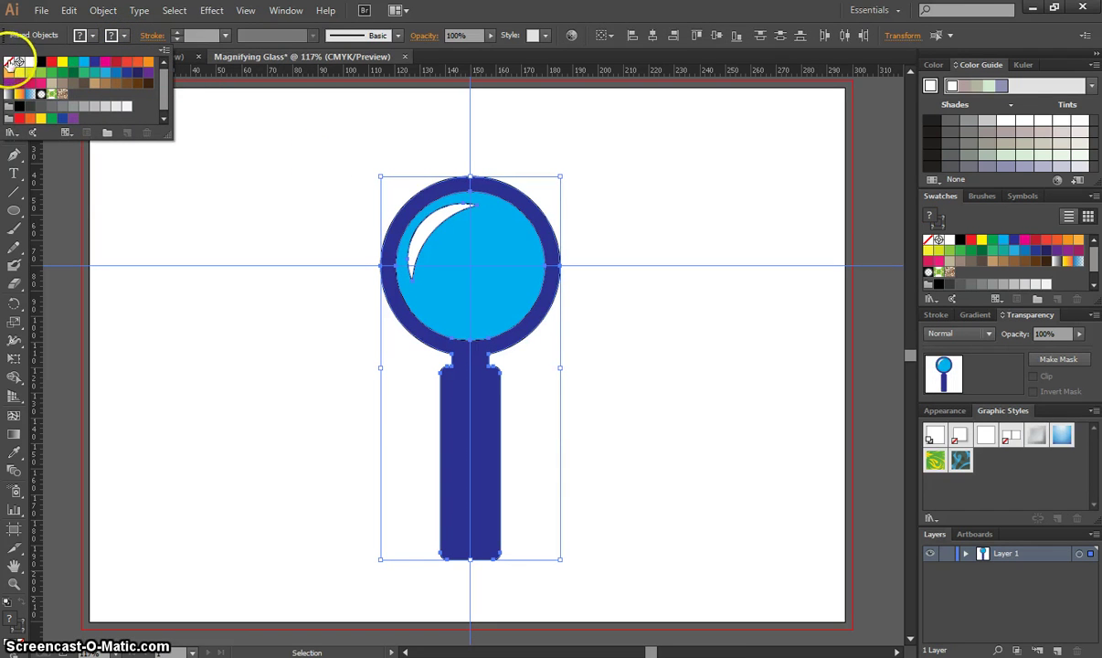
pyautogui.click(8, 62)
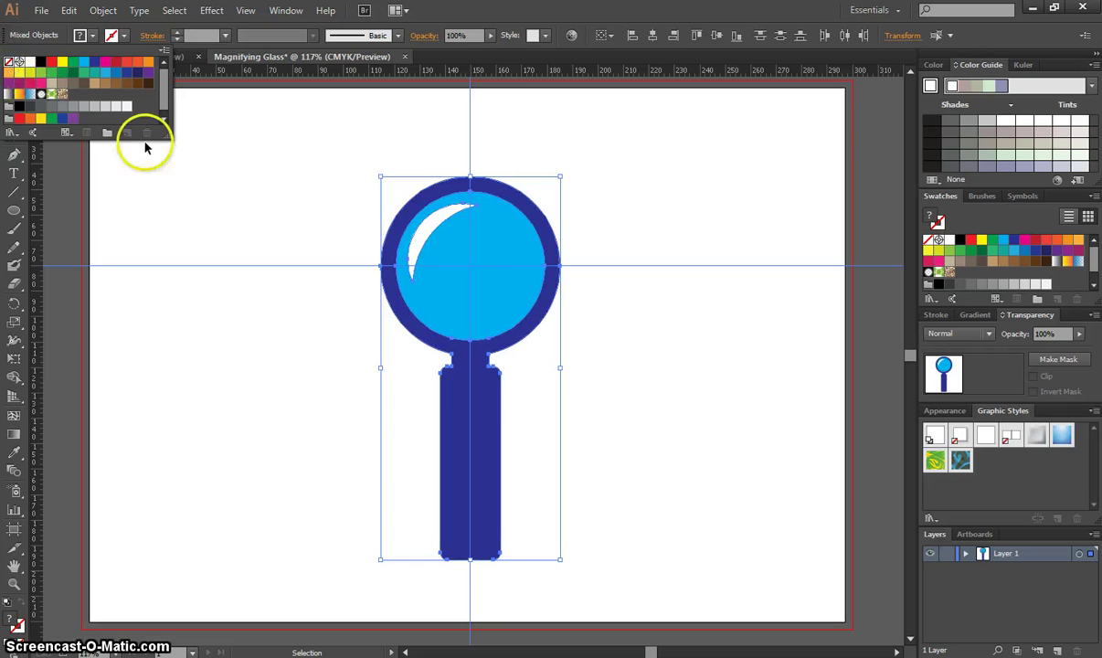
pyautogui.click(292, 133)
pyautogui.click(283, 142)
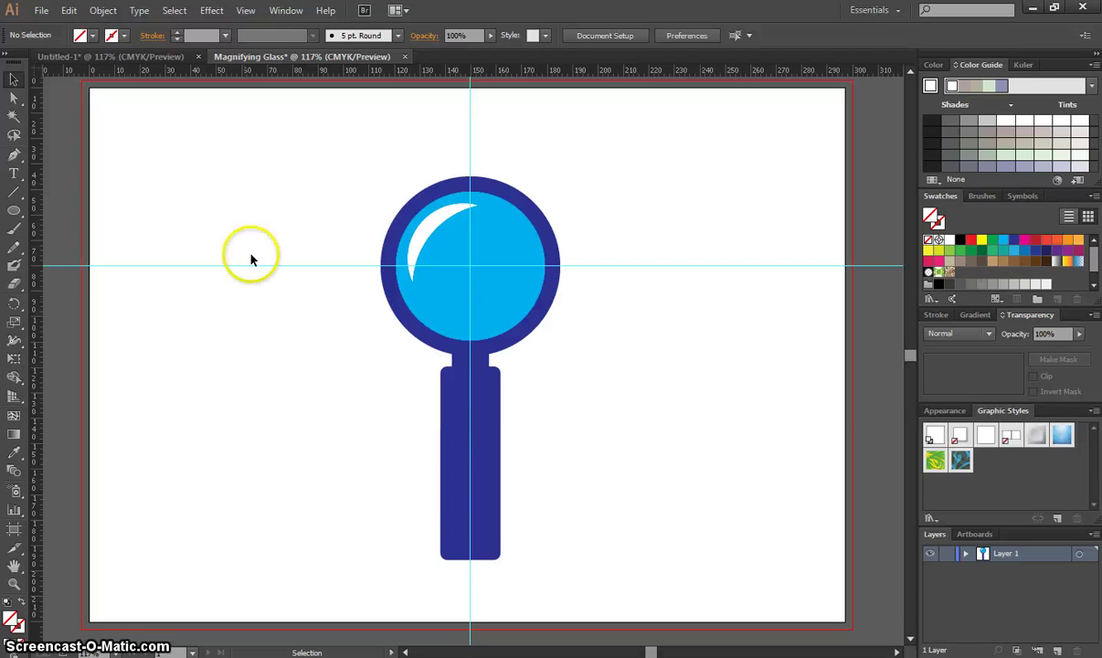
# Select and delete the horizontal guide and then the vertical guide
pyautogui.rightClick(612, 265)
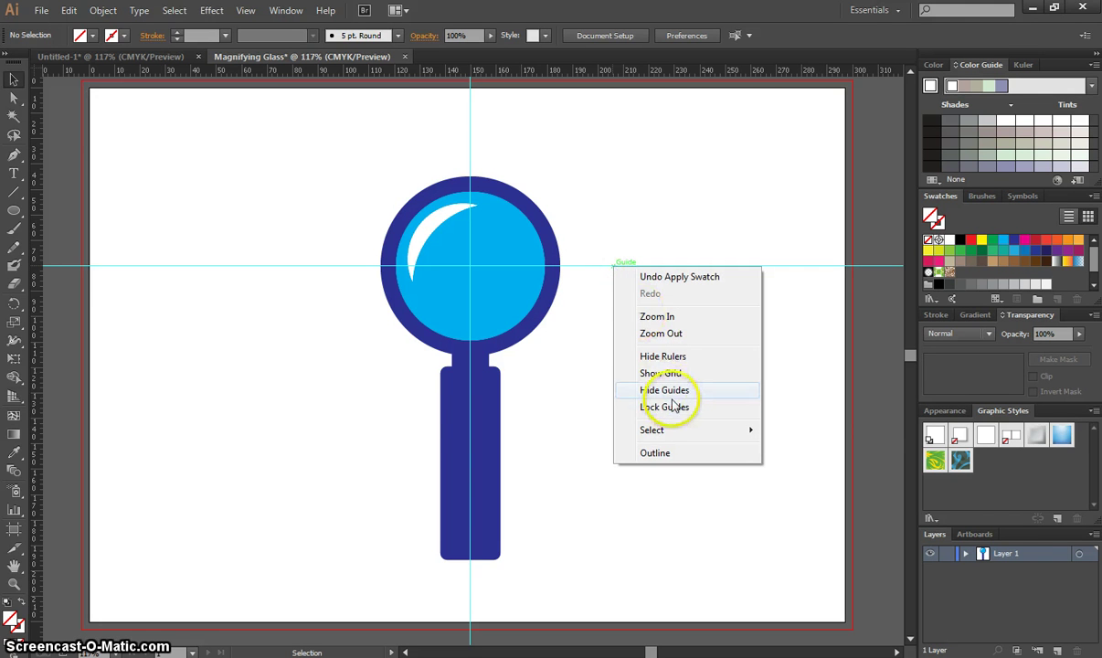
pyautogui.click(604, 268)
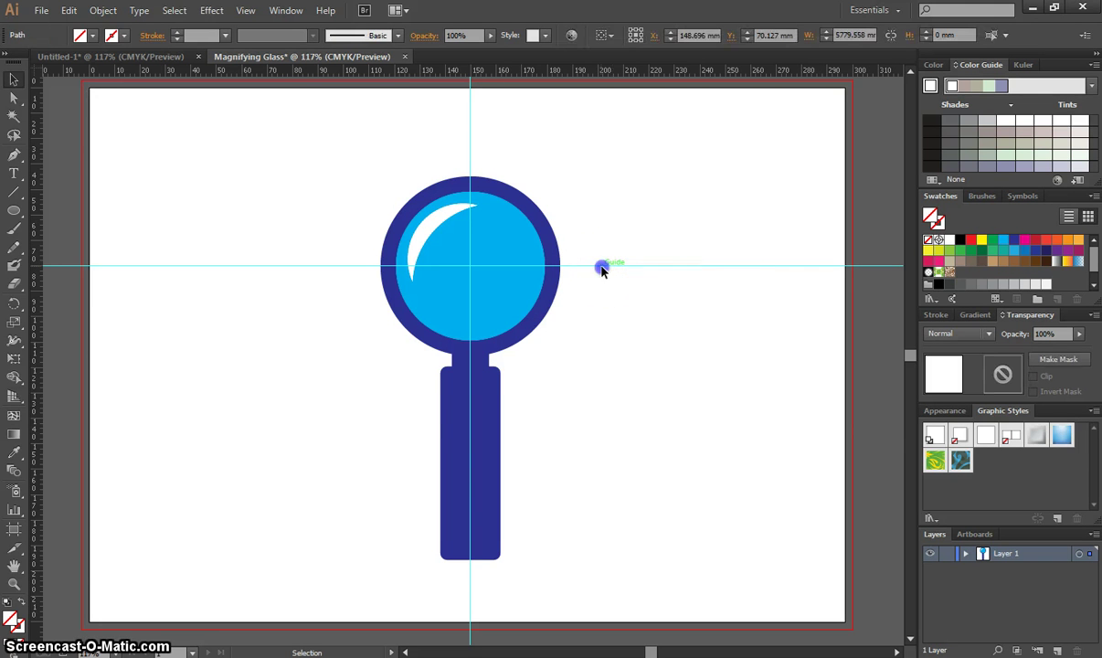
pyautogui.press('Delete')
pyautogui.click(470, 147)
pyautogui.press('Delete')
pyautogui.click(698, 280)
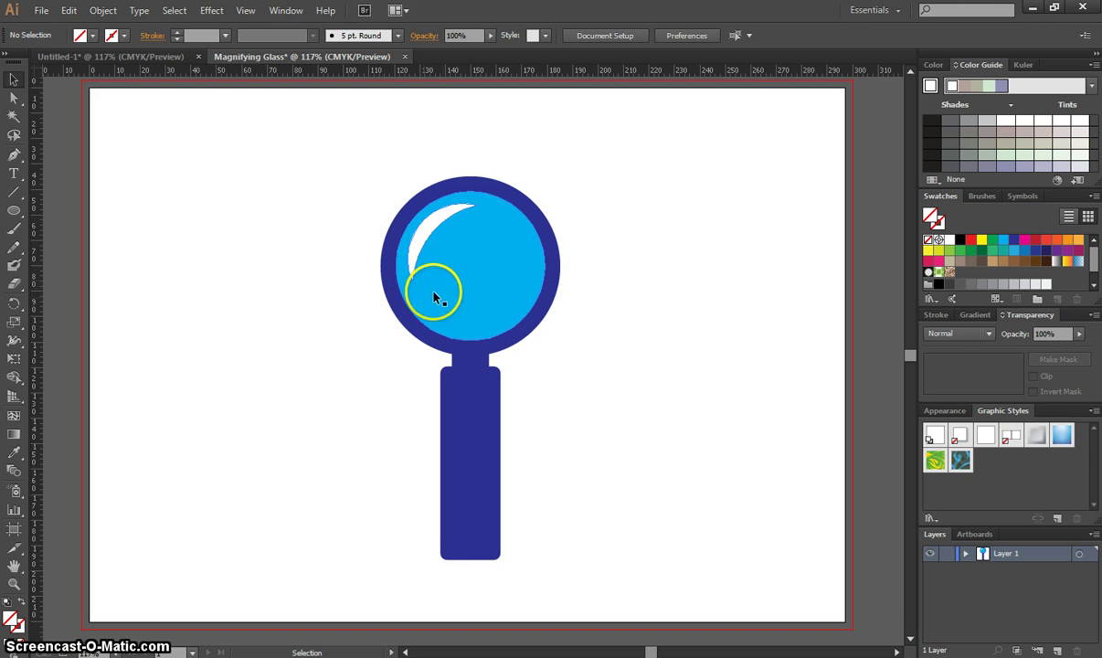
# Select all and rotate the magnifier 45° so the handle angles down-right, then deselect
pyautogui.click(173, 11)
pyautogui.click(187, 27)
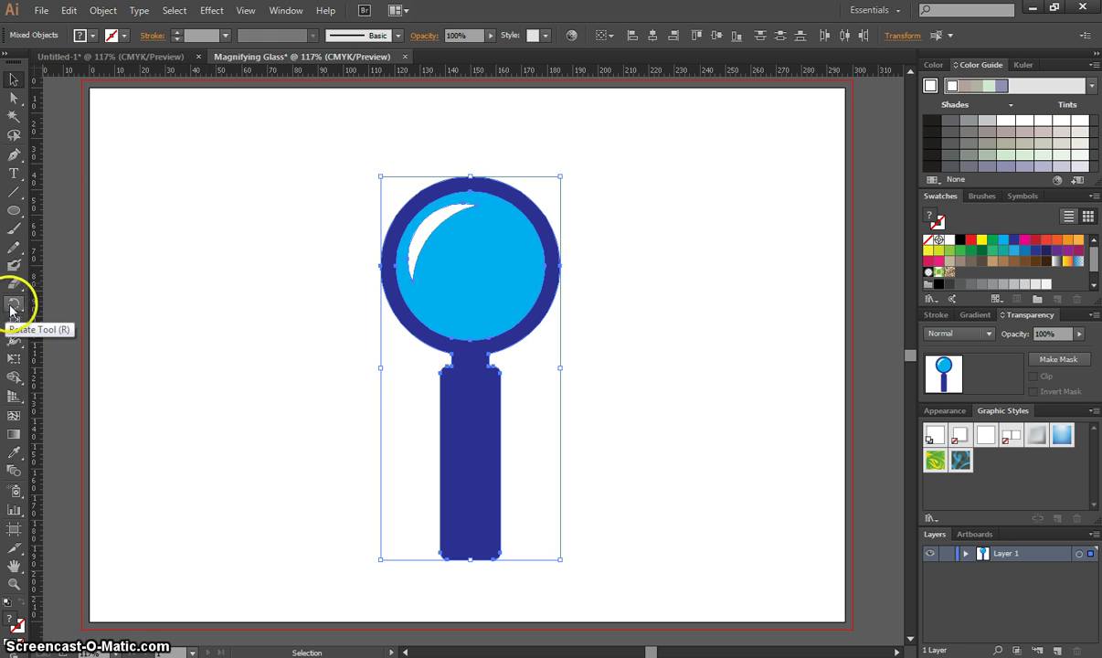
pyautogui.click(16, 311)
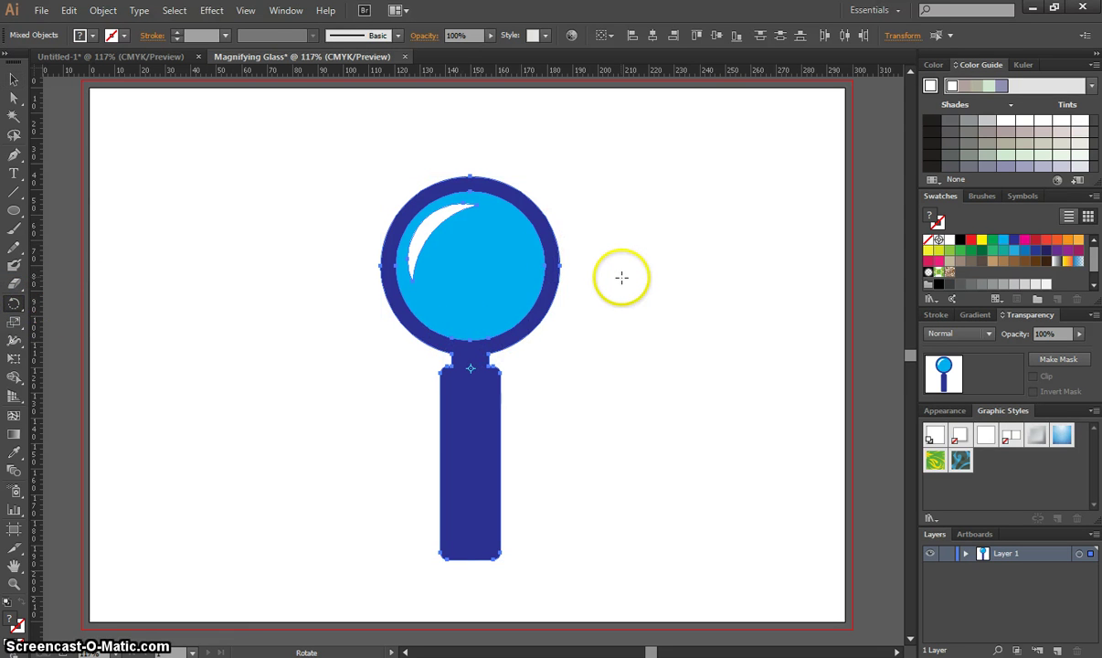
pyautogui.moveTo(612, 274); pyautogui.dragTo(559, 201)
pyautogui.moveTo(496, 167); pyautogui.dragTo(495, 169)
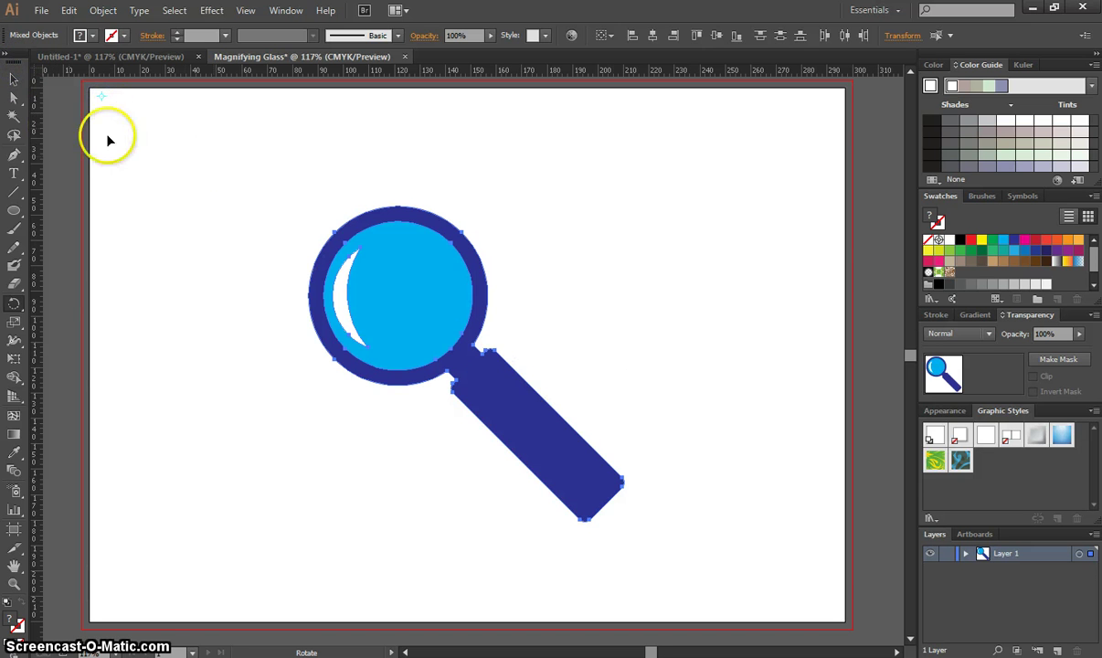
pyautogui.click(14, 80)
pyautogui.click(165, 147)
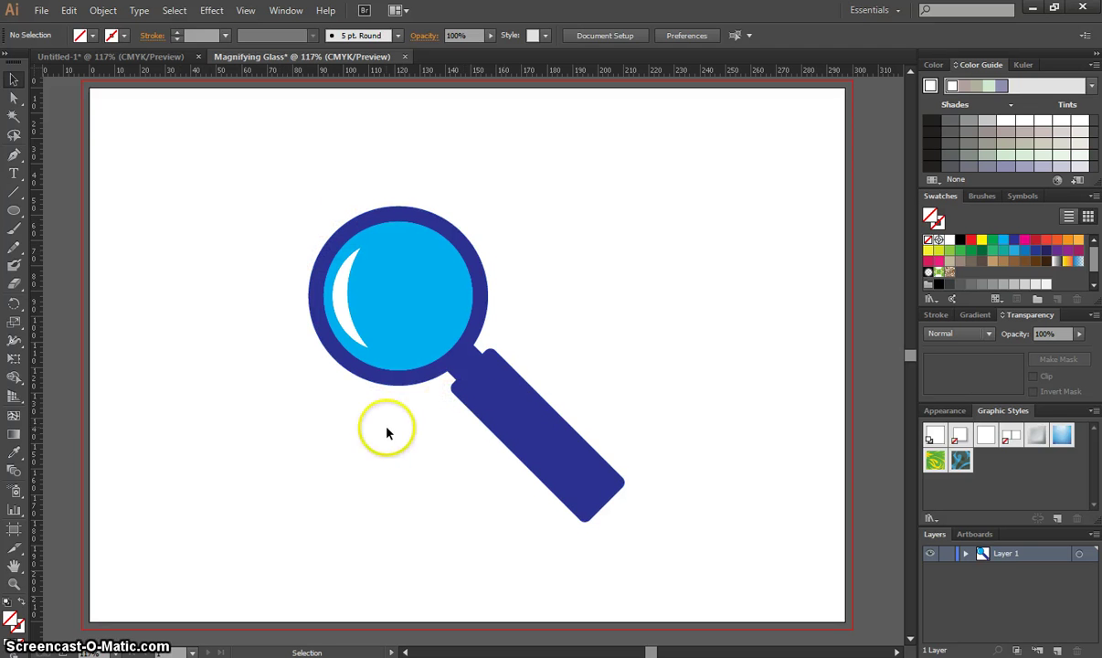
# Draw a CMYK Cyan rounded rectangle about 149 × 149 mm covering the magnifier
pyautogui.click(12, 211)
pyautogui.moveTo(12, 211); pyautogui.dragTo(108, 230)
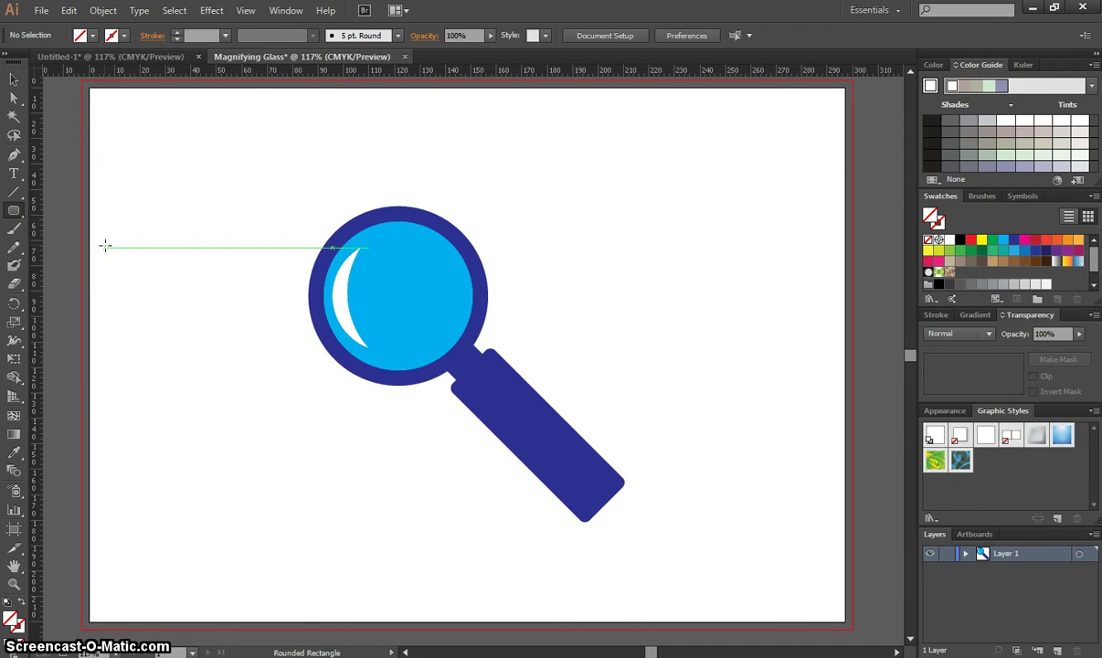
pyautogui.click(95, 37)
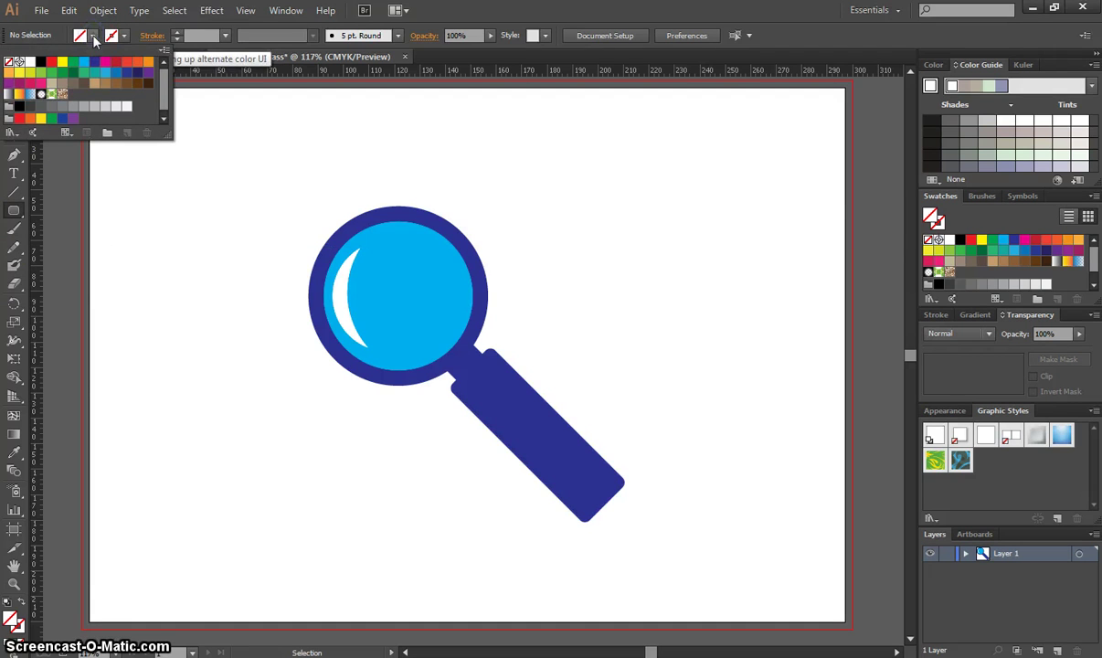
pyautogui.click(83, 64)
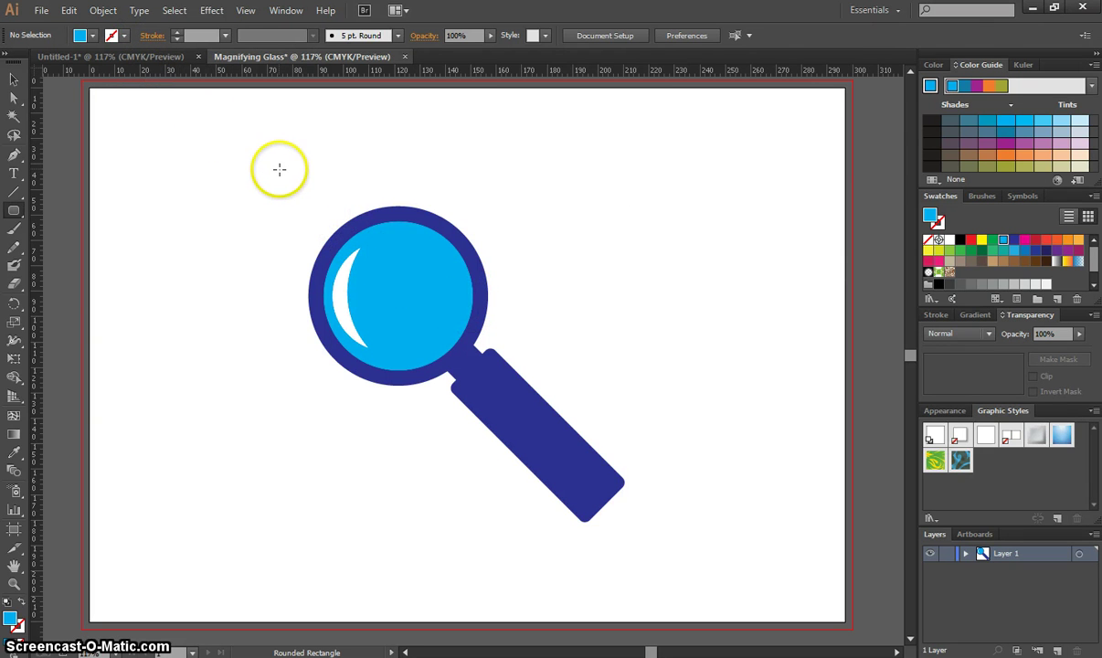
pyautogui.moveTo(279, 170)
pyautogui.mouseDown()
pyautogui.moveTo(507, 379)
pyautogui.moveTo(657, 491)
pyautogui.moveTo(658, 475)
pyautogui.mouseUp()
pyautogui.click(14, 81)
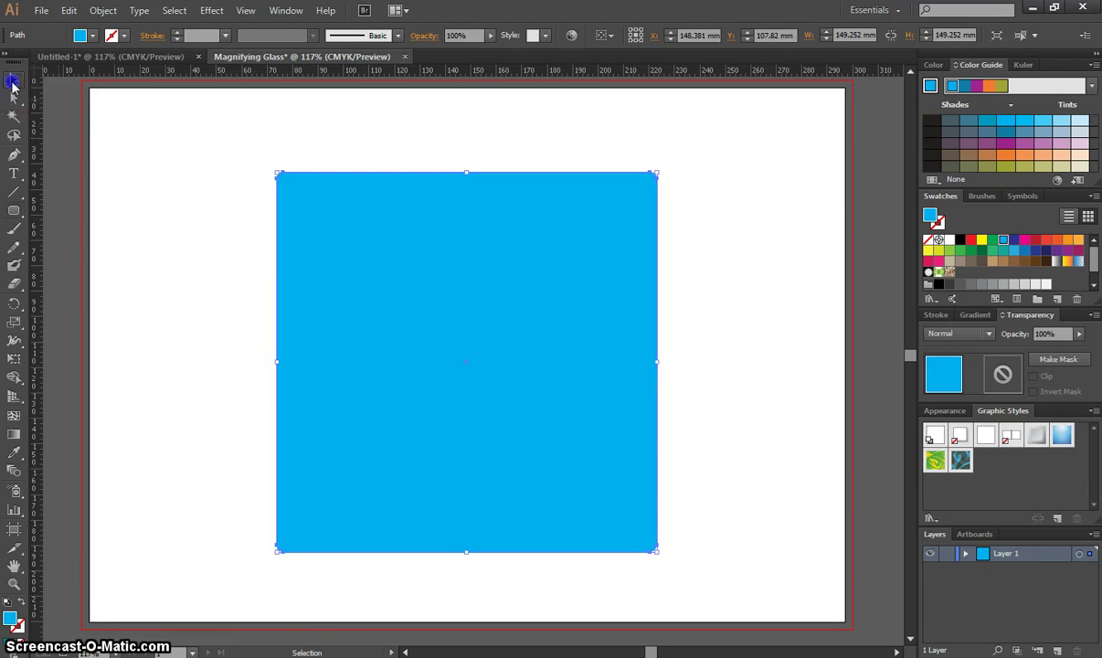
pyautogui.click(438, 315)
pyautogui.click(607, 372)
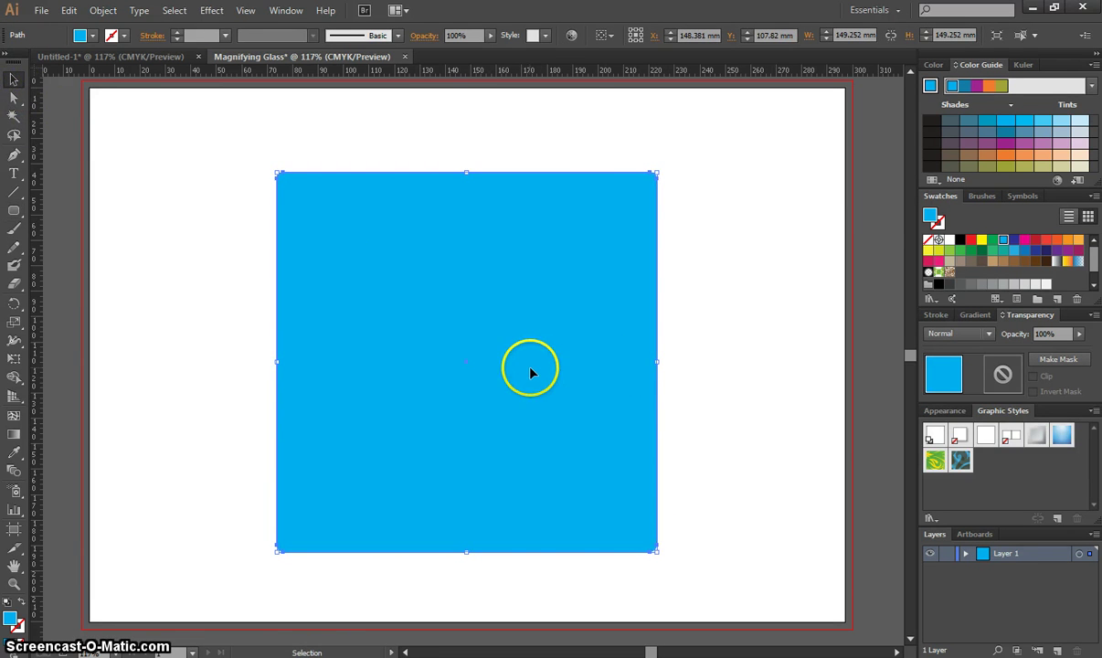
# In the Layers panel, drag the cyan square's <Path> row to the bottom of Layer 1
pyautogui.moveTo(975, 539); pyautogui.dragTo(984, 487)
pyautogui.click(966, 507)
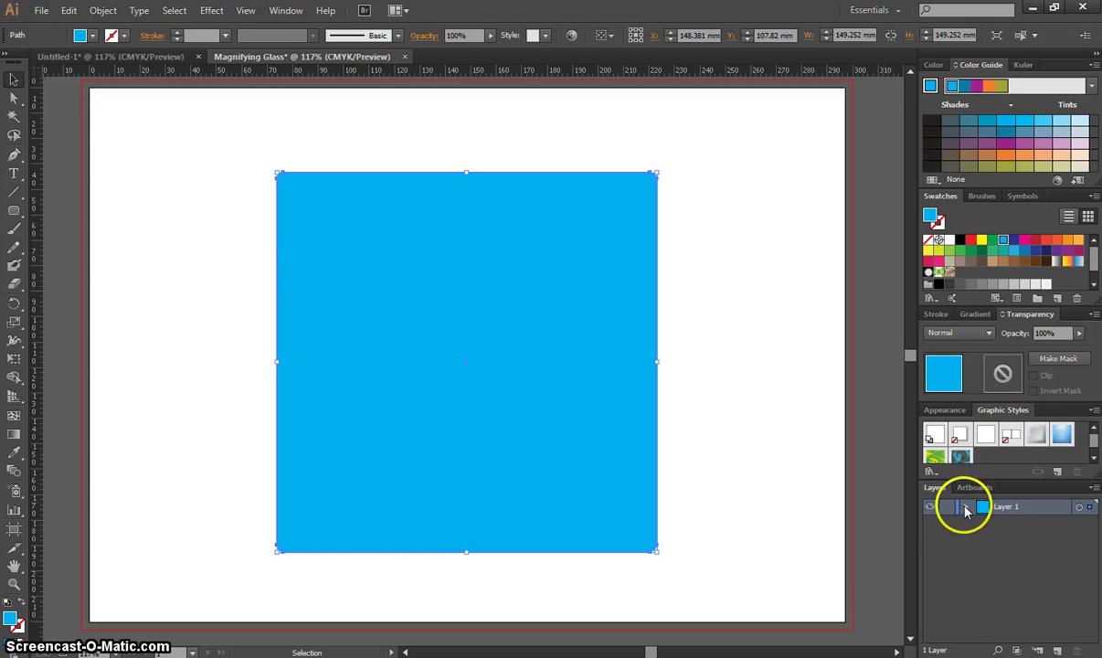
pyautogui.click(1018, 522)
pyautogui.click(1009, 529)
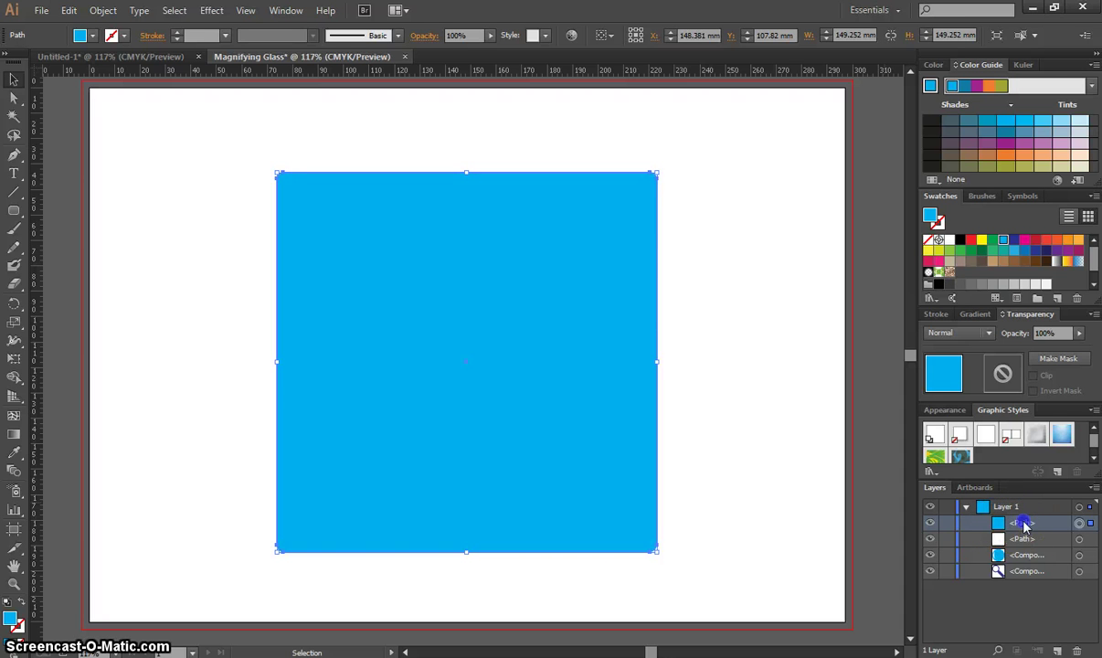
pyautogui.moveTo(1023, 525); pyautogui.dragTo(1038, 582)
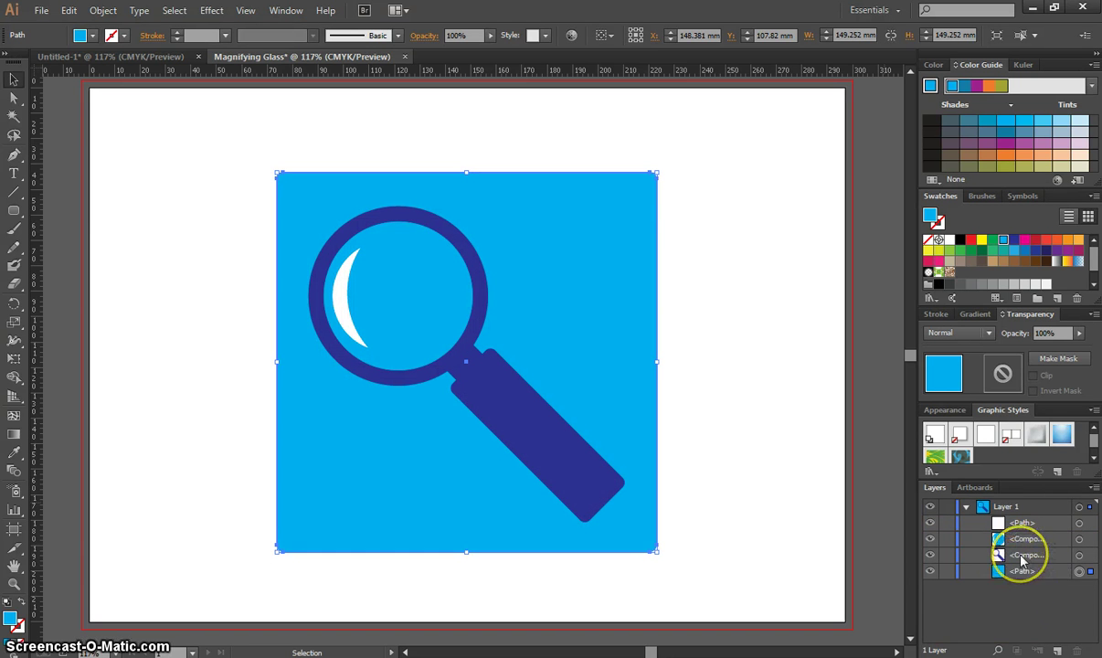
pyautogui.click(1005, 541)
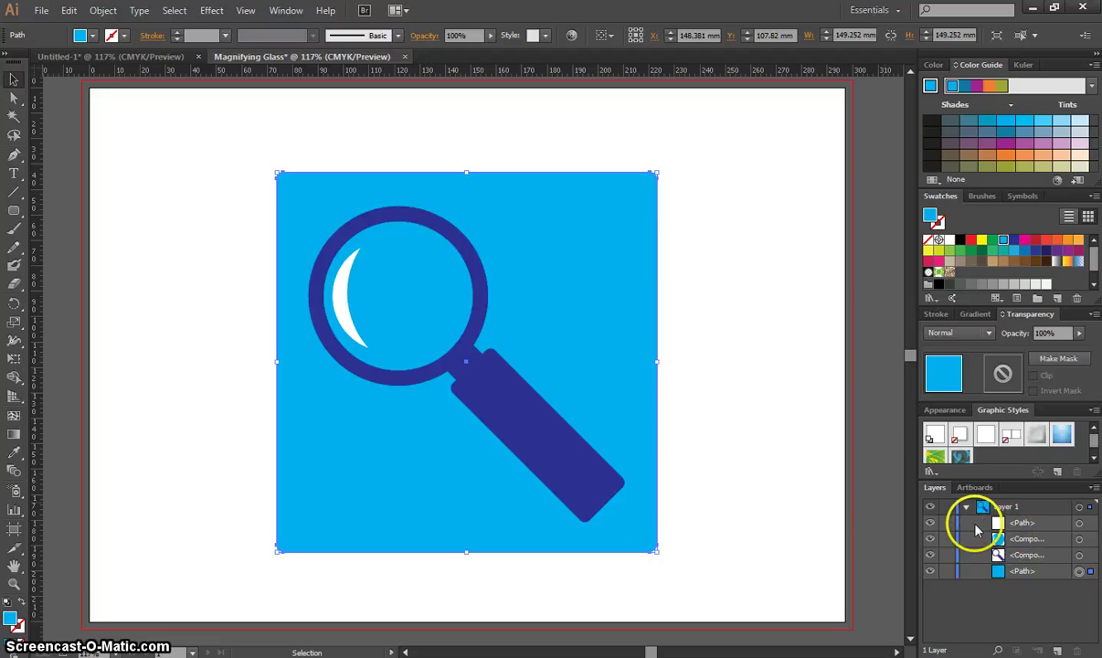
# Select all the icon's shapes and group them together
pyautogui.press('a')
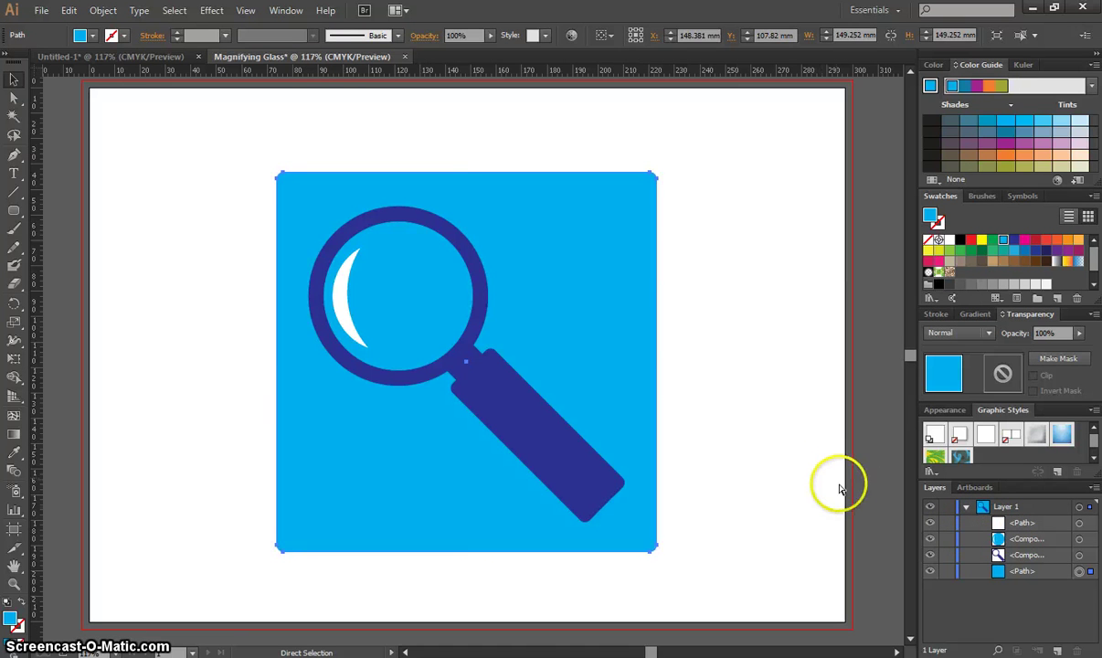
pyautogui.press('v')
pyautogui.hotkey('ctrl', 'a')
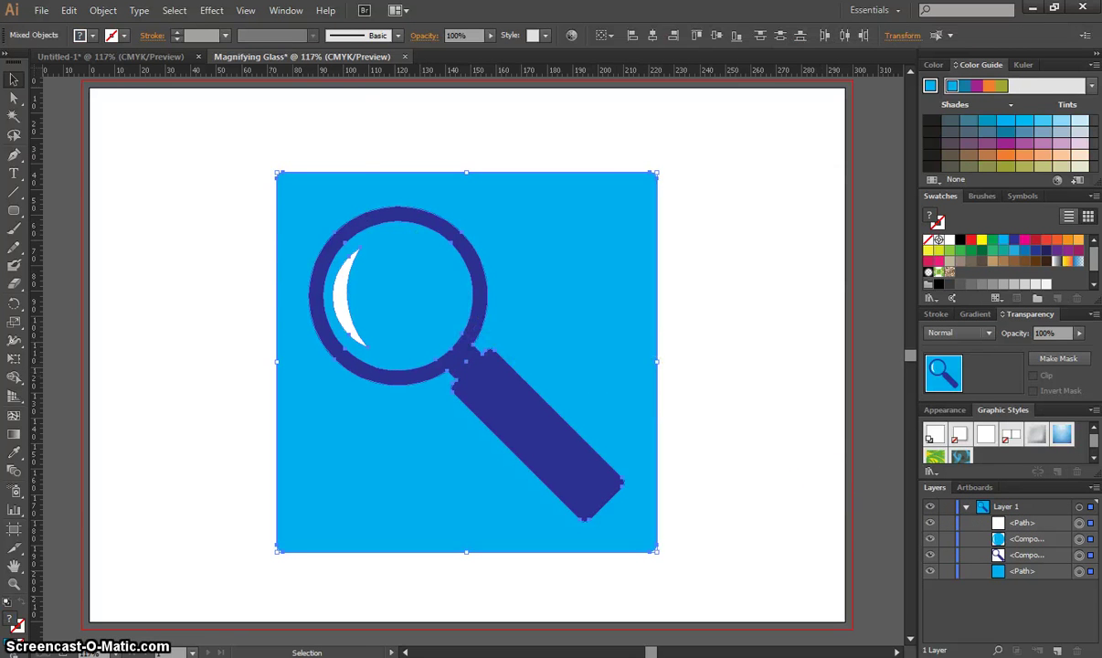
pyautogui.click(174, 10)
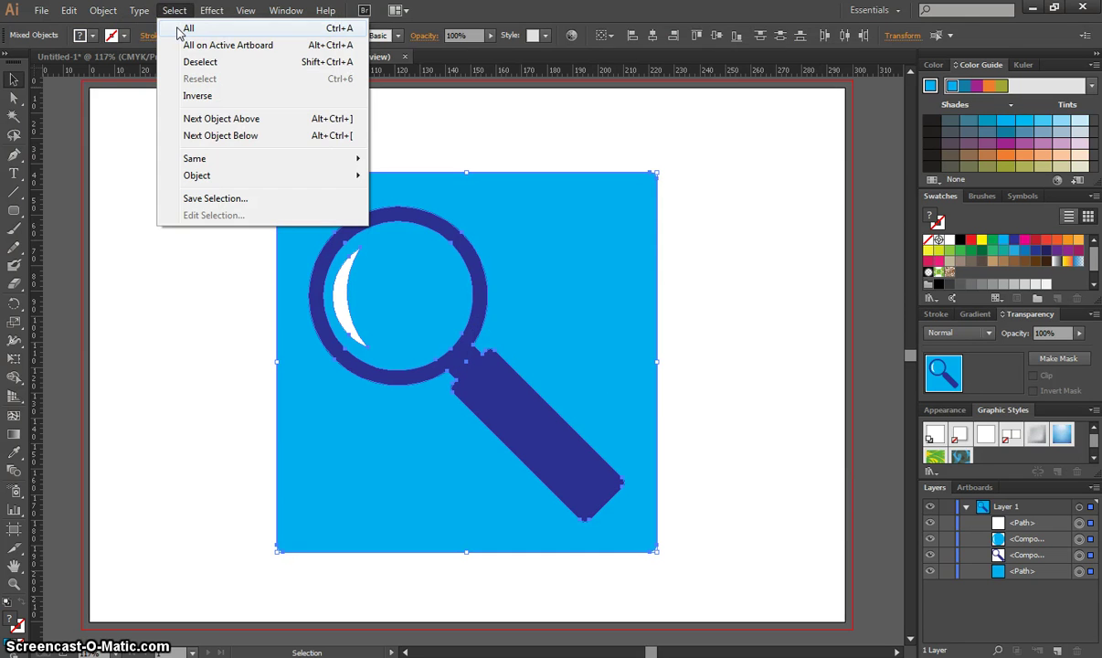
pyautogui.click(189, 27)
pyautogui.rightClick(374, 227)
pyautogui.click(424, 296)
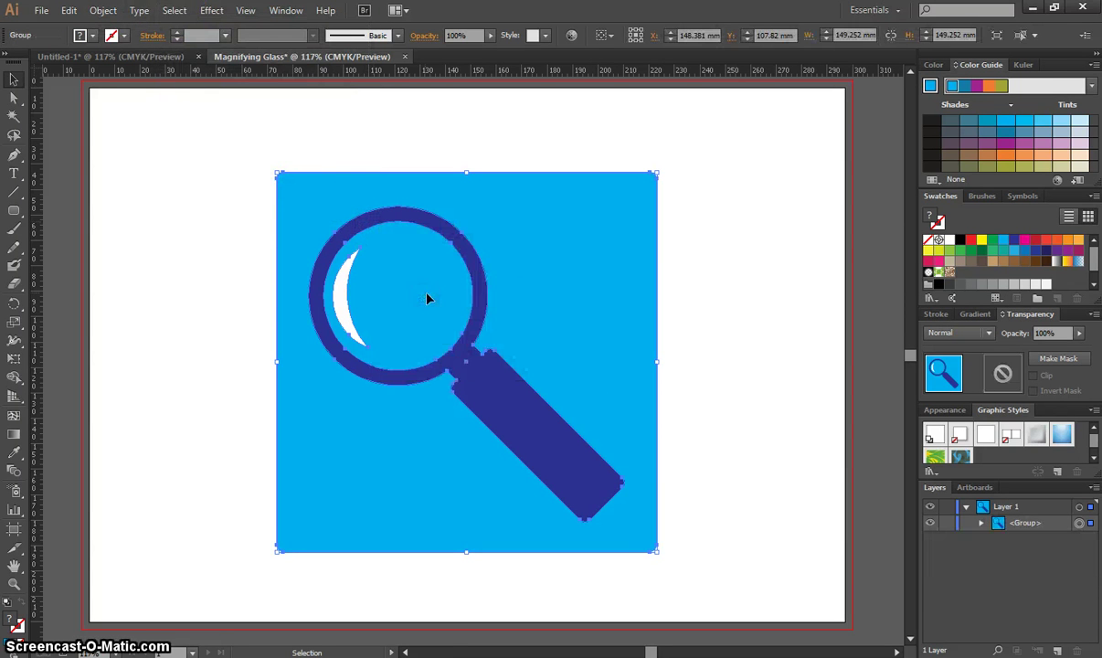
# Reposition the icon group and enlarge it from its corner handles on the artboard
pyautogui.moveTo(302, 221); pyautogui.dragTo(240, 194)
pyautogui.moveTo(439, 247); pyautogui.dragTo(480, 275)
pyautogui.moveTo(504, 325); pyautogui.dragTo(546, 310)
pyautogui.click(656, 246)
pyautogui.click(628, 151)
pyautogui.moveTo(630, 149); pyautogui.dragTo(715, 152)
pyautogui.moveTo(632, 523); pyautogui.dragTo(698, 582)
pyautogui.moveTo(565, 463); pyautogui.dragTo(543, 449)
pyautogui.click(731, 355)
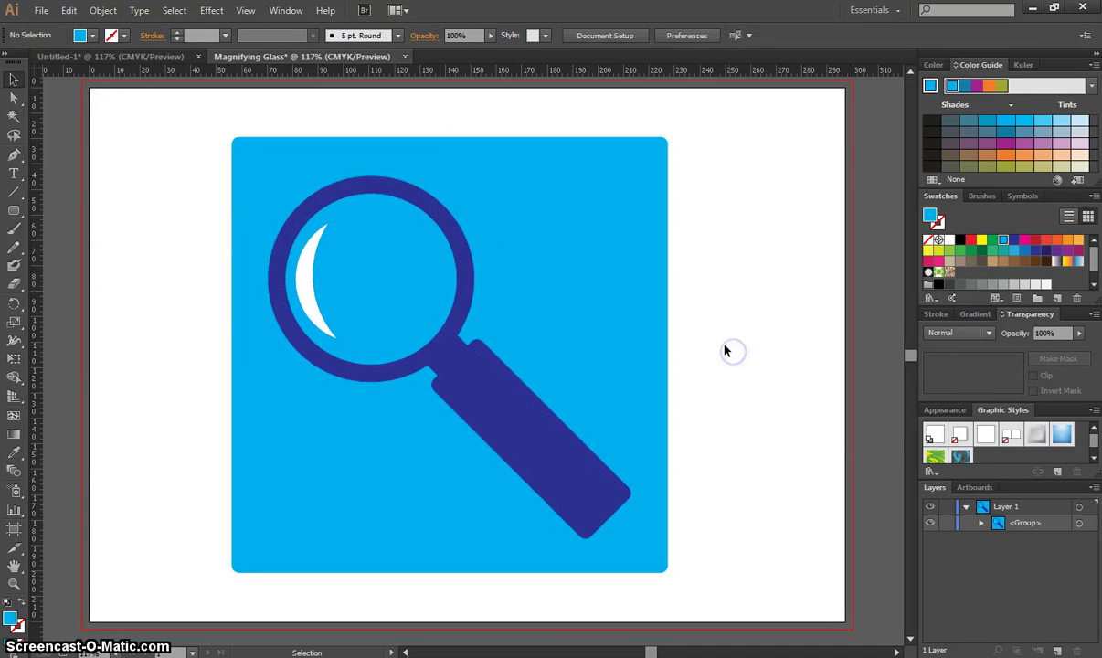
pyautogui.click(41, 10)
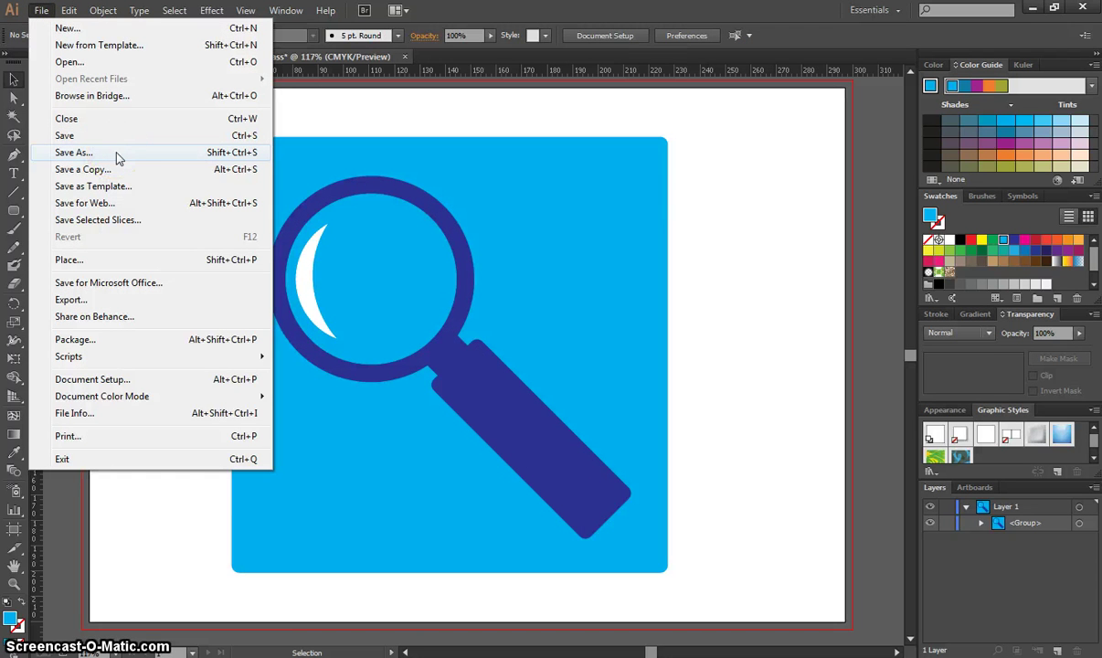
pyautogui.click(647, 163)
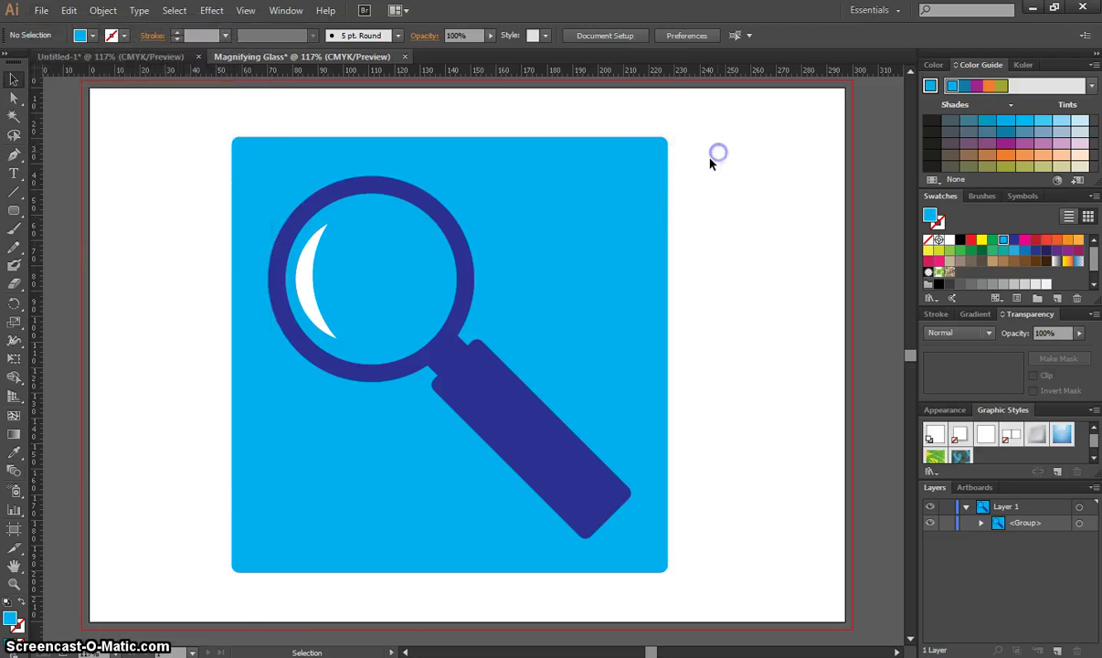
pyautogui.click(241, 649)
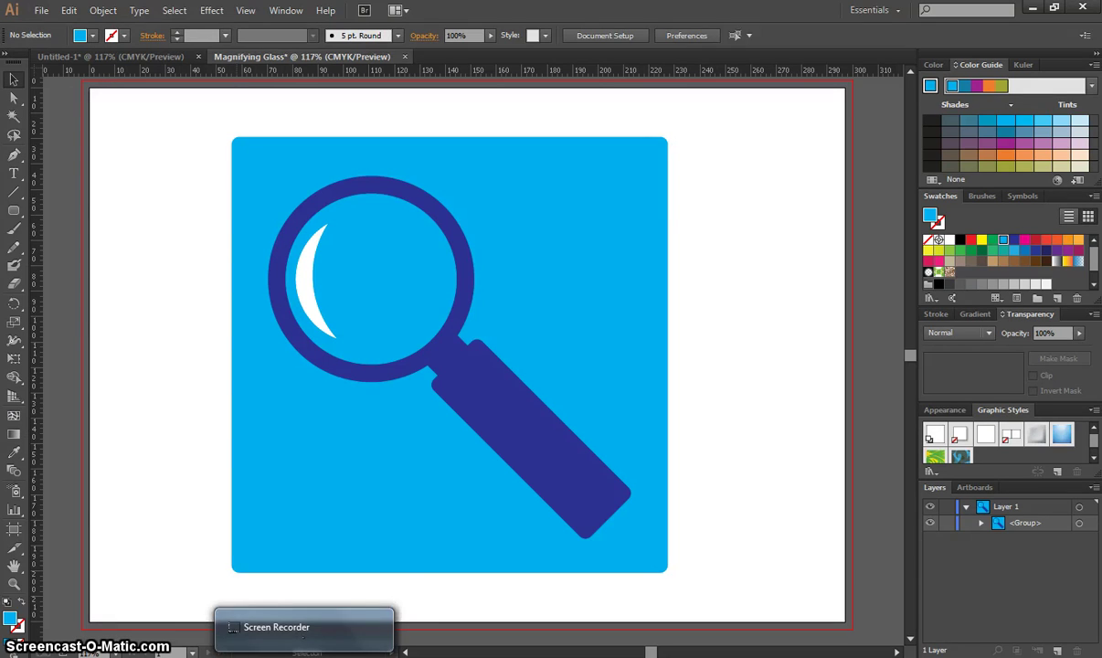